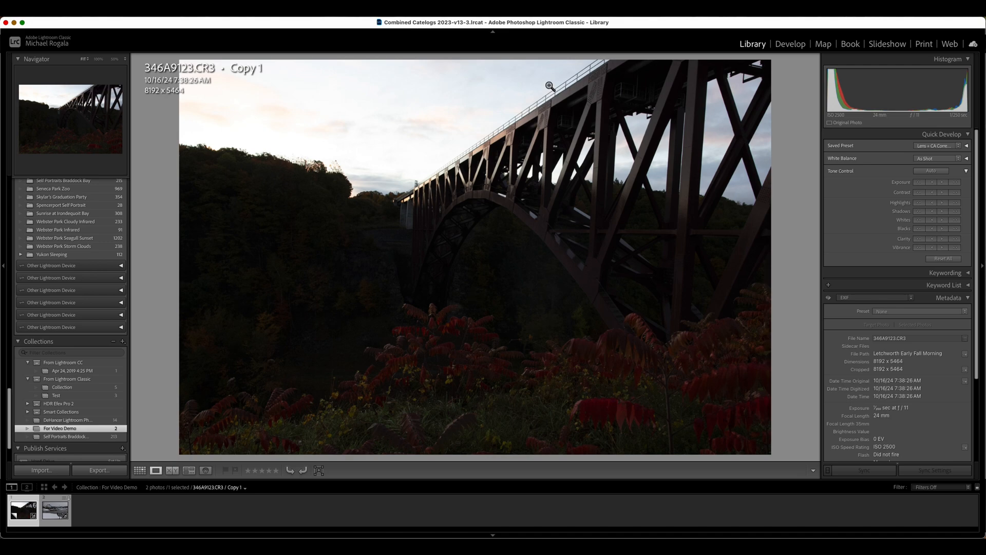
# Step: Open the bridge photo for developing and show the Basic adjustments
pyautogui.click(791, 45)
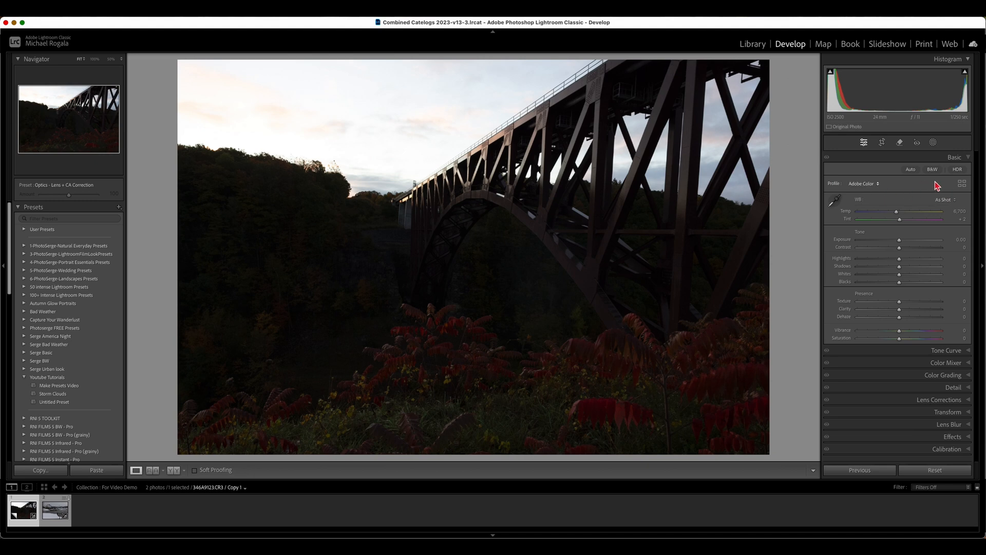
pyautogui.click(972, 159)
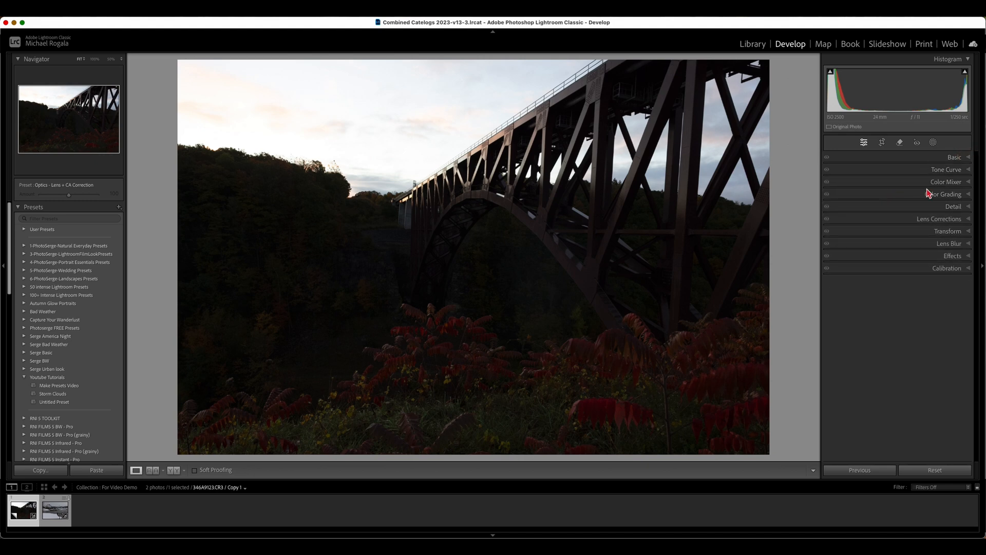
pyautogui.click(970, 159)
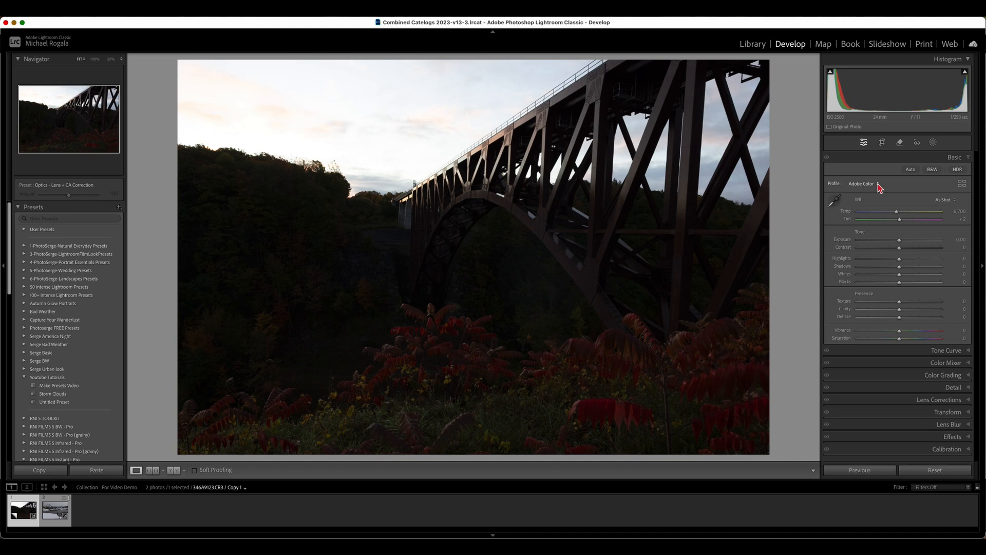
# Step: Try the Adobe Landscape and Adobe Standard profiles on the bridge photo and return it to Adobe Color
pyautogui.click(880, 186)
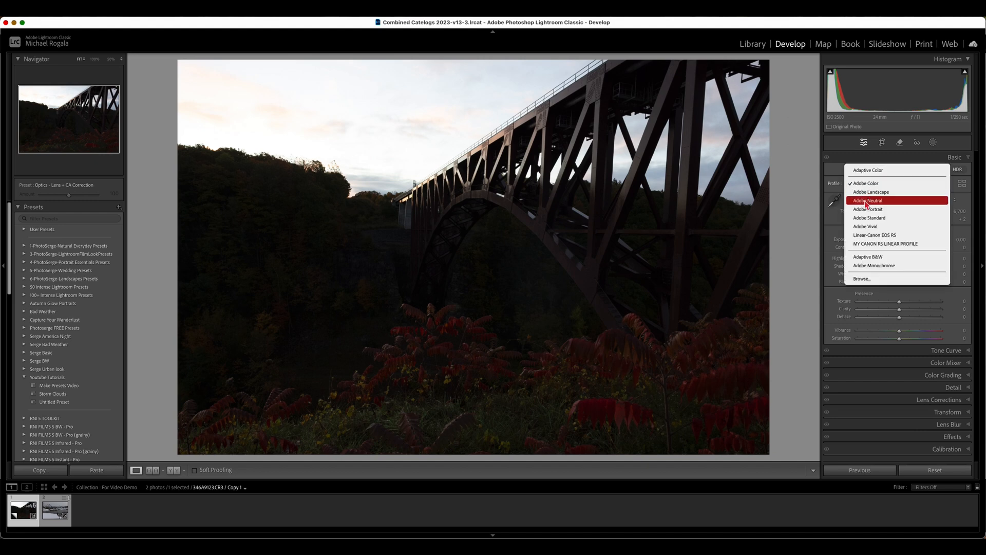
pyautogui.click(868, 193)
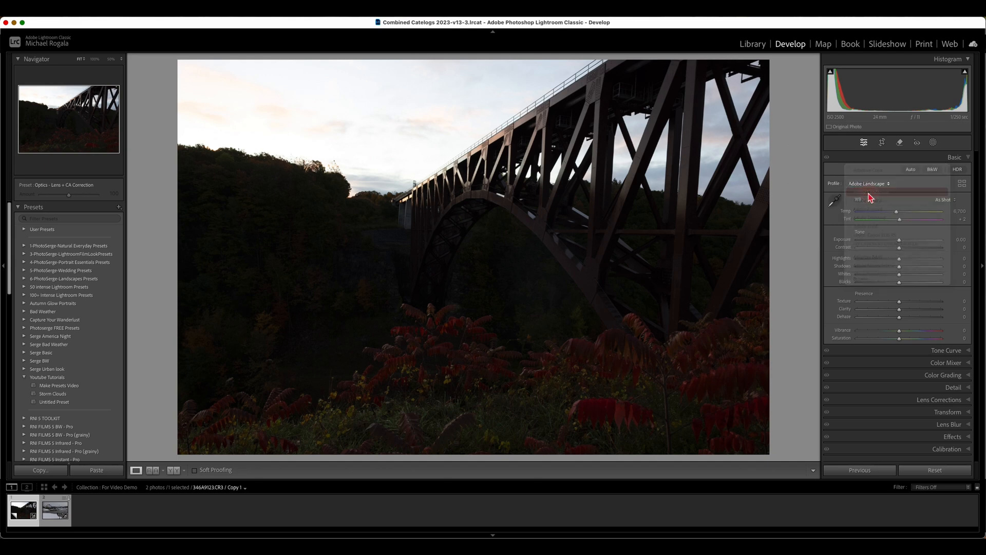
pyautogui.click(879, 186)
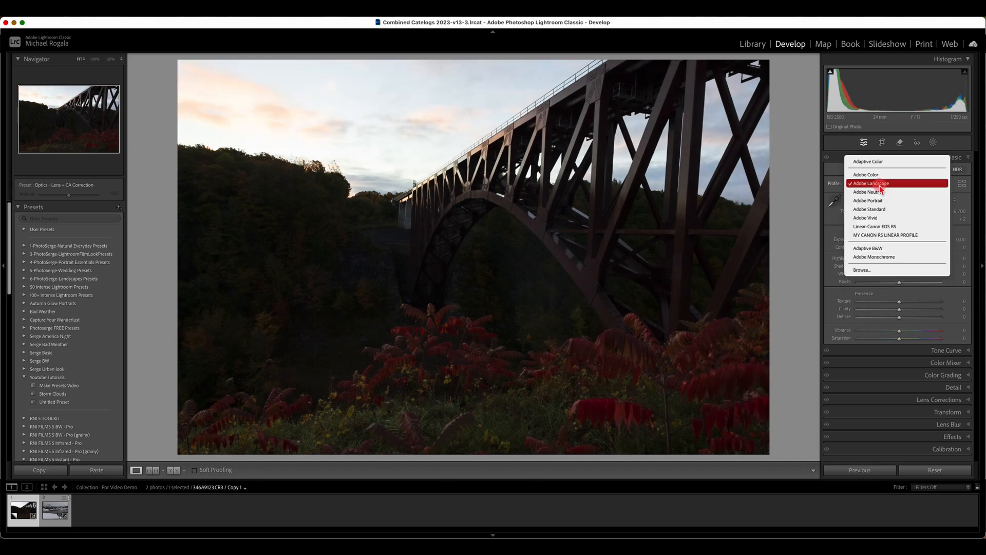
pyautogui.click(883, 210)
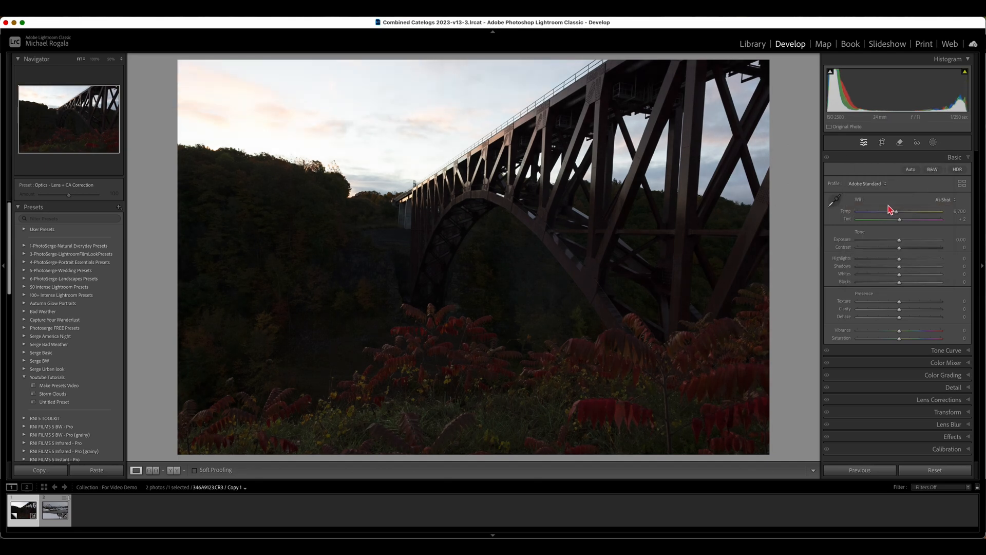
pyautogui.click(875, 186)
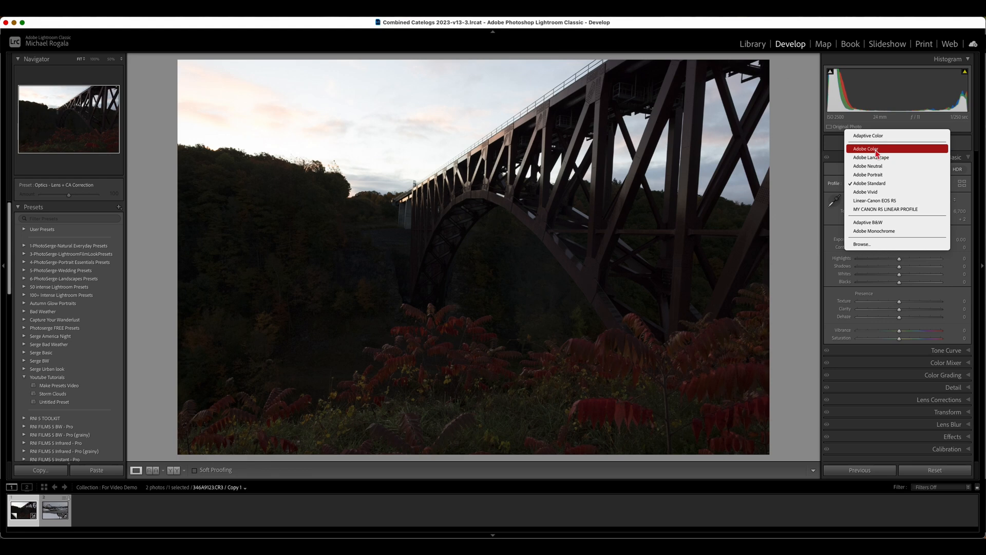
pyautogui.click(874, 149)
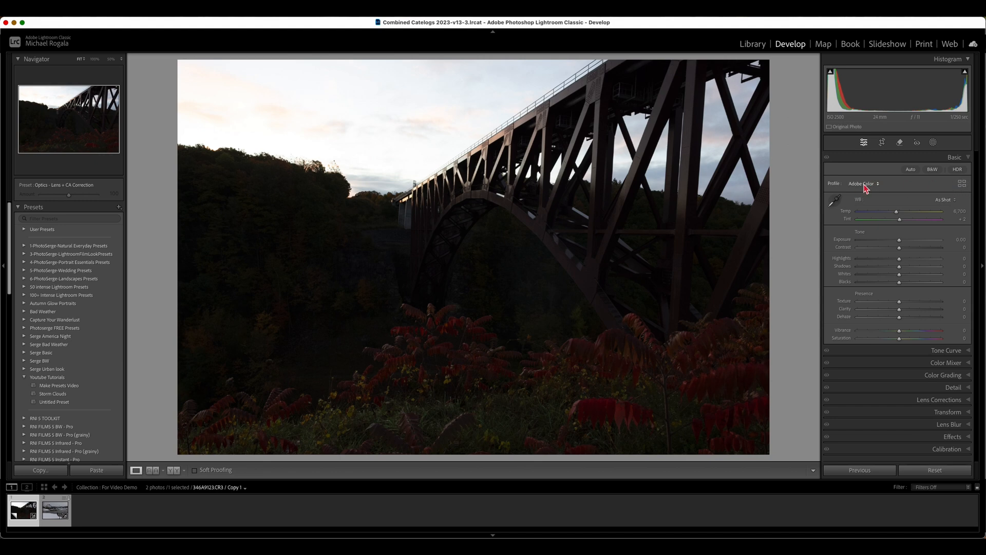
# Step: Examine the Adaptive profile group in the Profile Browser and close the browser without applying a profile
pyautogui.click(961, 188)
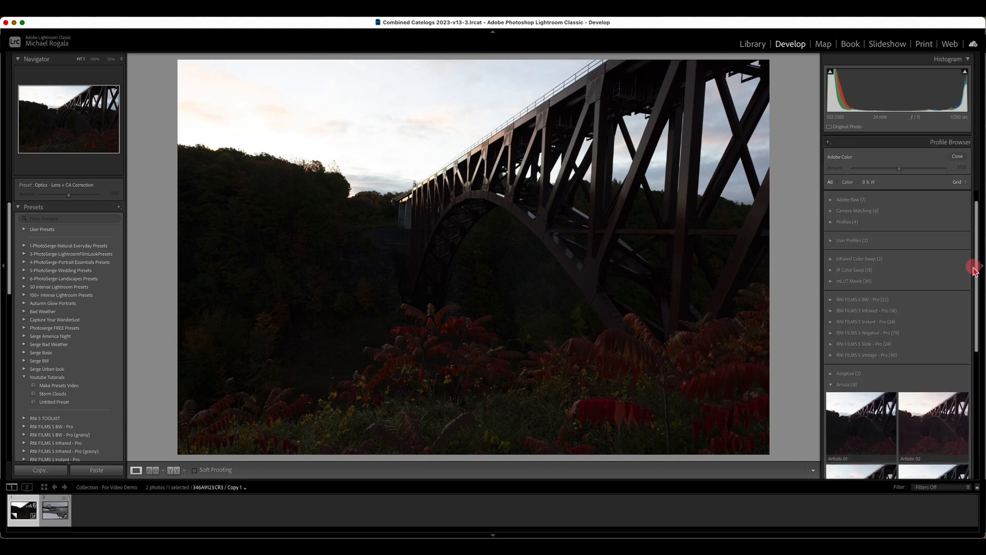
pyautogui.moveTo(973, 266); pyautogui.dragTo(964, 304)
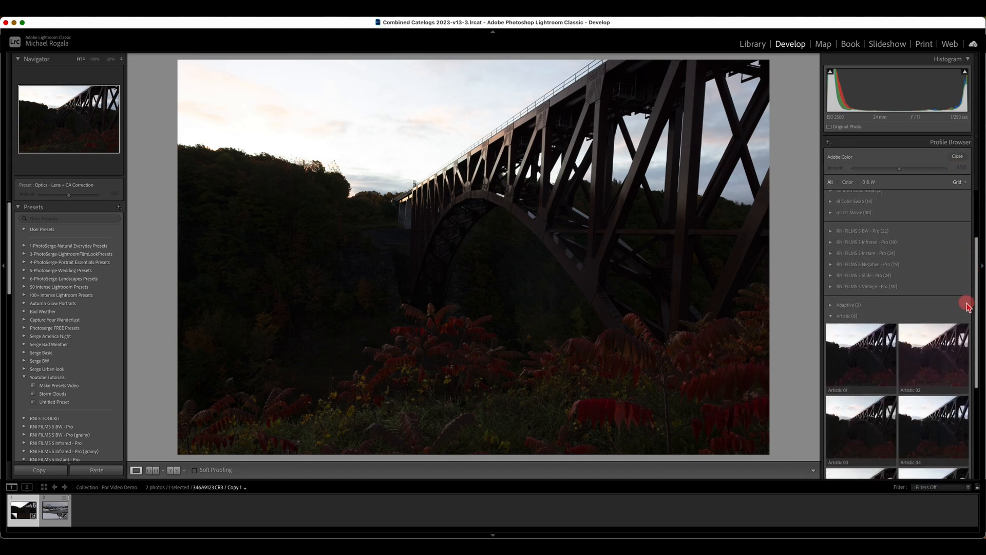
pyautogui.click(832, 305)
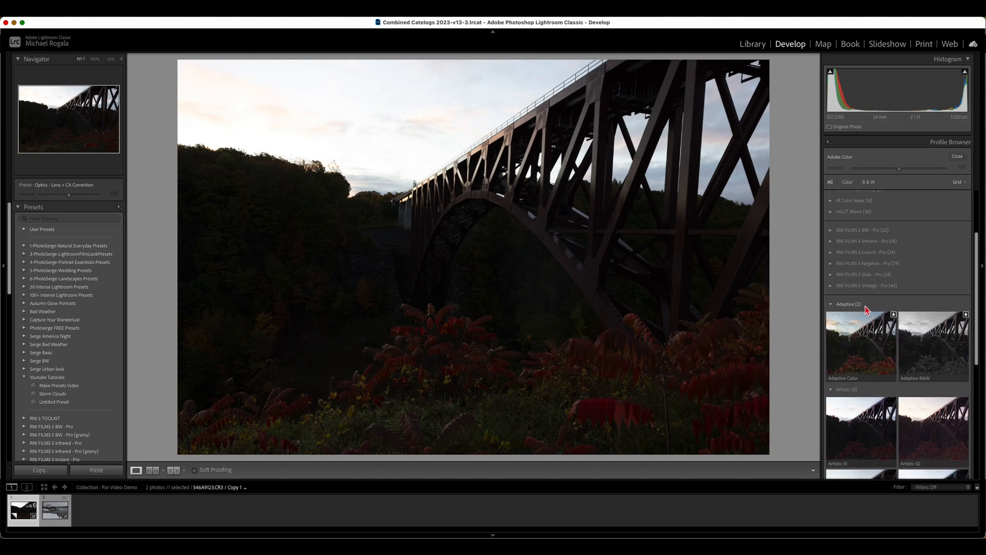
pyautogui.click(949, 341)
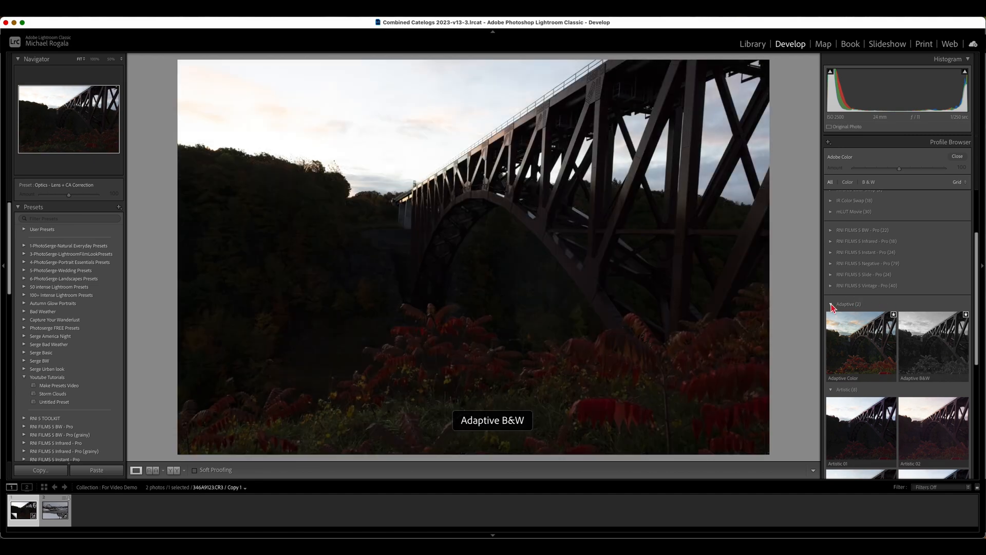
pyautogui.click(831, 305)
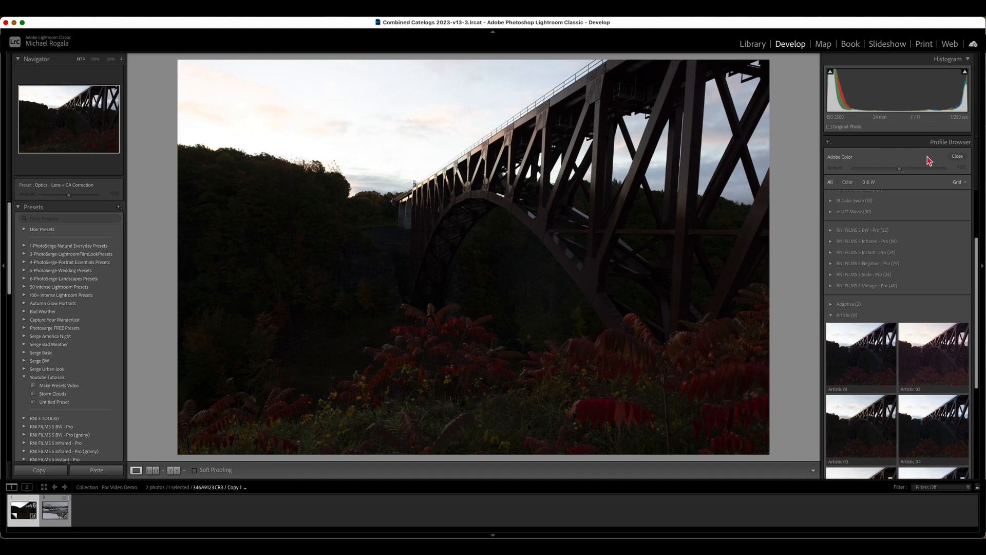
pyautogui.click(957, 156)
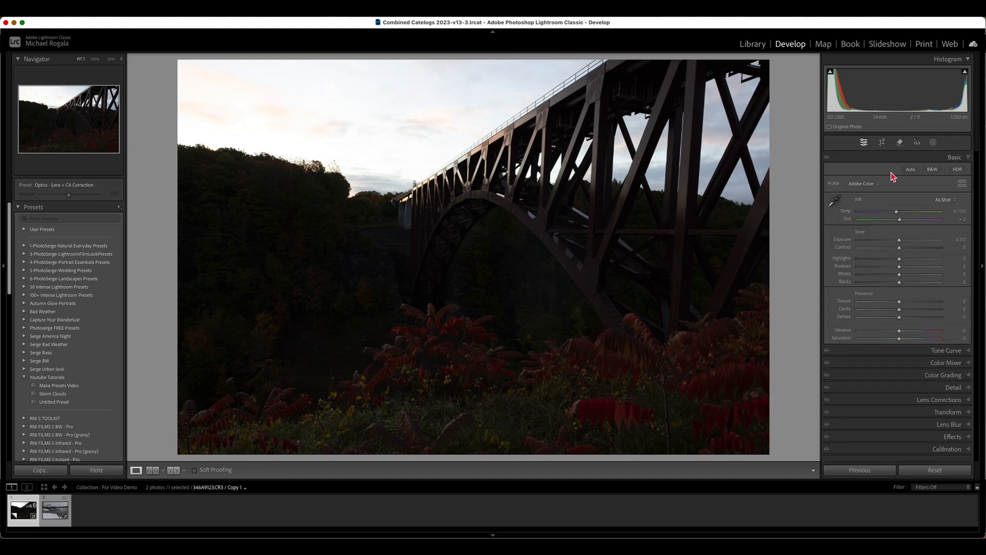
# Step: Apply the Adaptive Color profile to the bridge photo, comparing it against Adobe Color
pyautogui.click(866, 187)
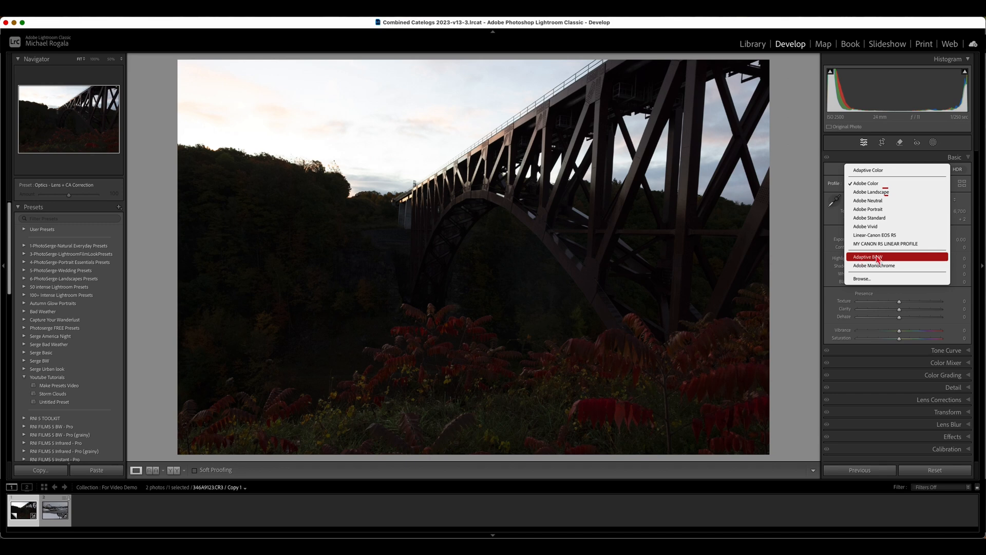
pyautogui.click(876, 176)
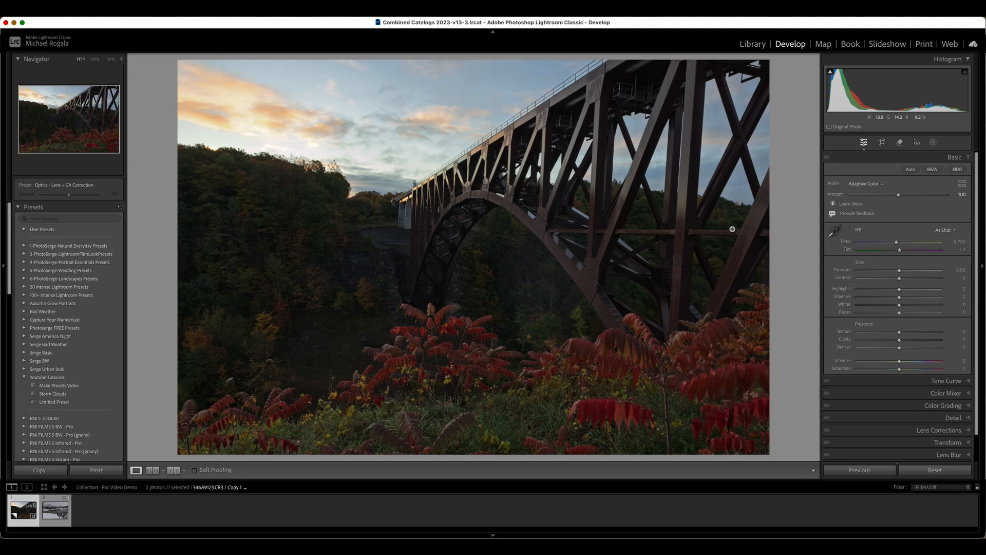
pyautogui.click(885, 184)
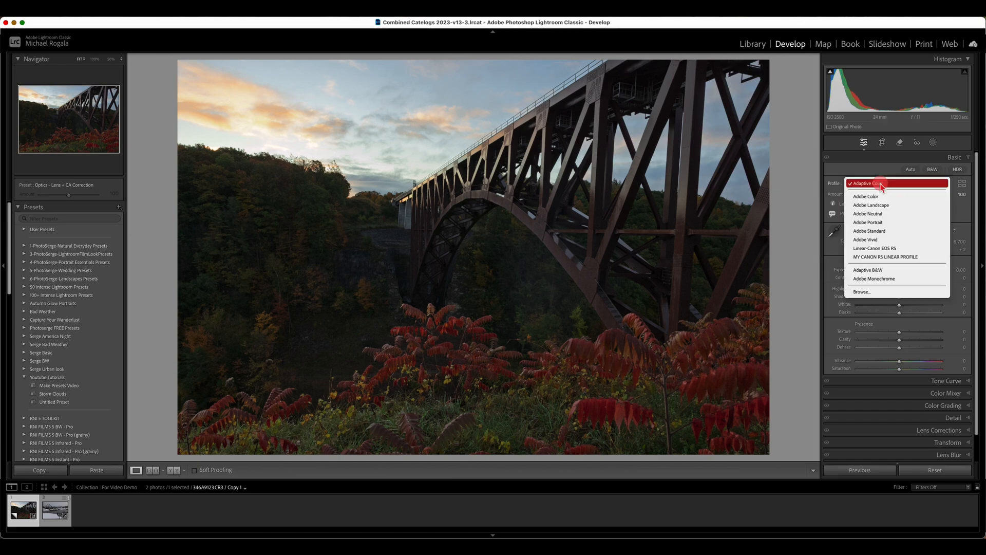
pyautogui.click(876, 199)
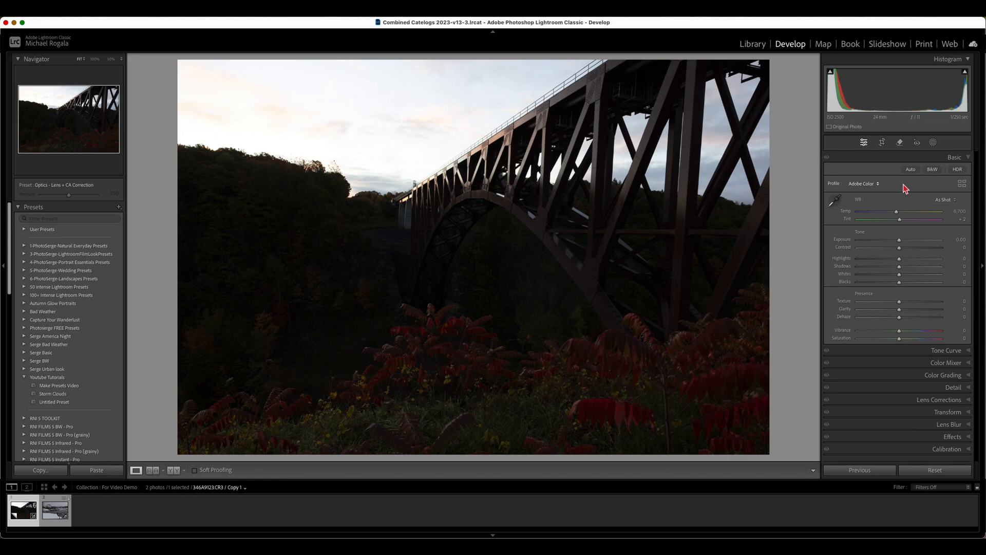
pyautogui.click(867, 189)
pyautogui.click(874, 167)
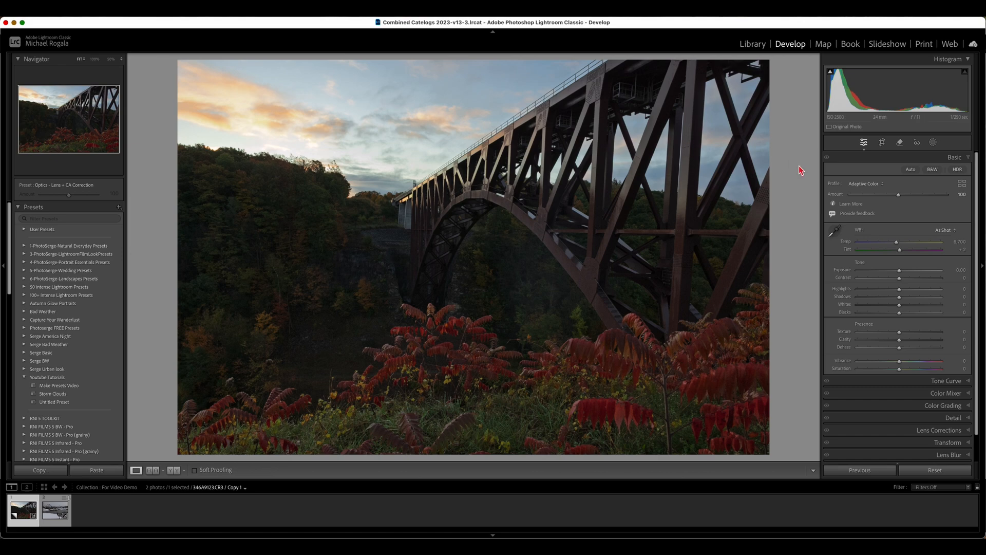
# Step: Try the Linear-Canon EOS R5 profile on the bridge photo and return it to Adaptive Color
pyautogui.click(868, 184)
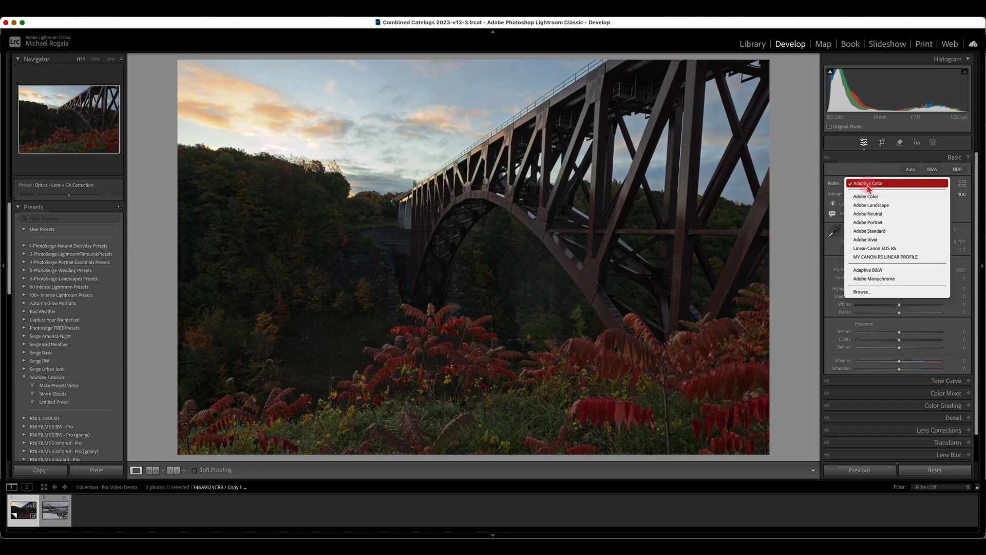
pyautogui.click(878, 249)
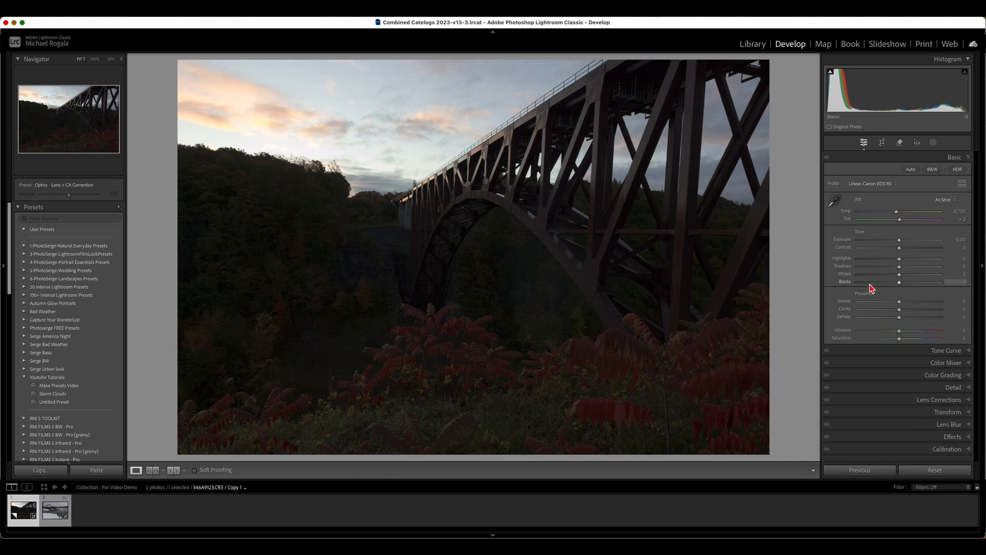
pyautogui.click(876, 184)
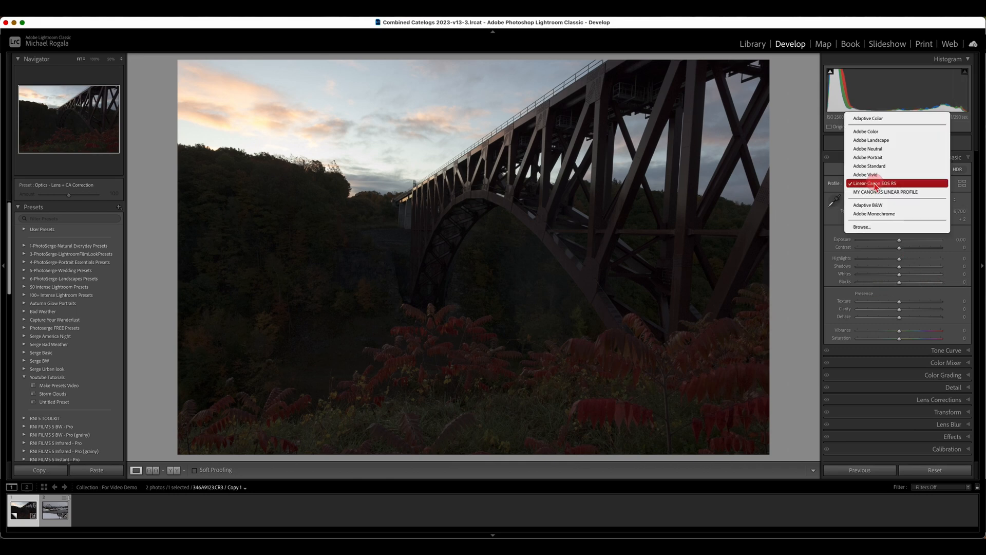
pyautogui.click(873, 119)
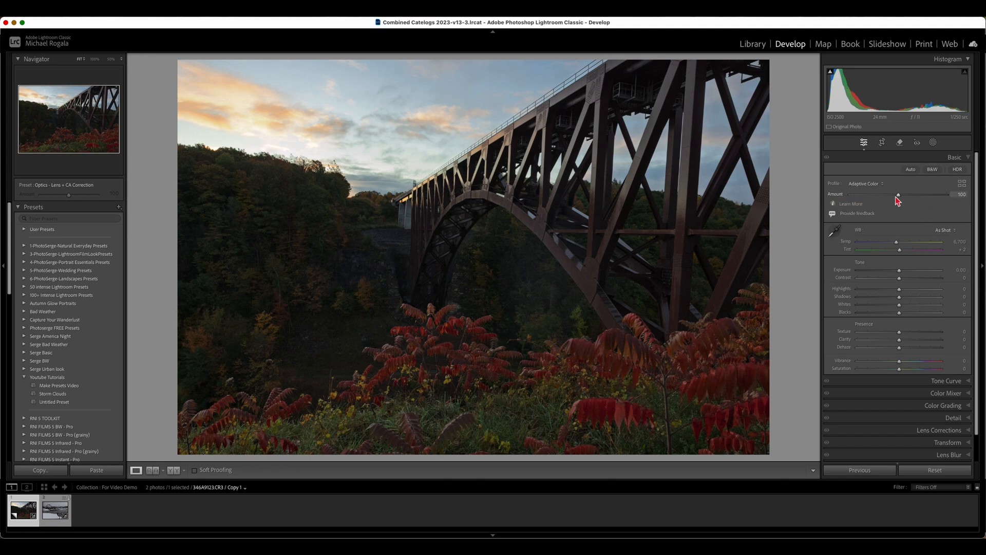
# Step: Test the Adaptive Color amount at 81 and 0 on the bridge photo and reset it to 100
pyautogui.moveTo(898, 196); pyautogui.dragTo(880, 195)
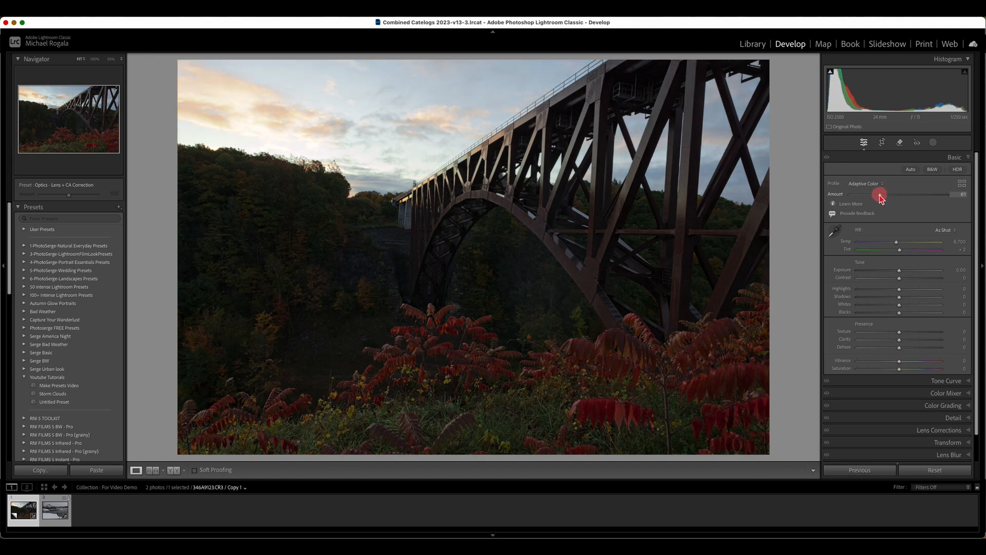
pyautogui.moveTo(880, 196); pyautogui.dragTo(845, 203)
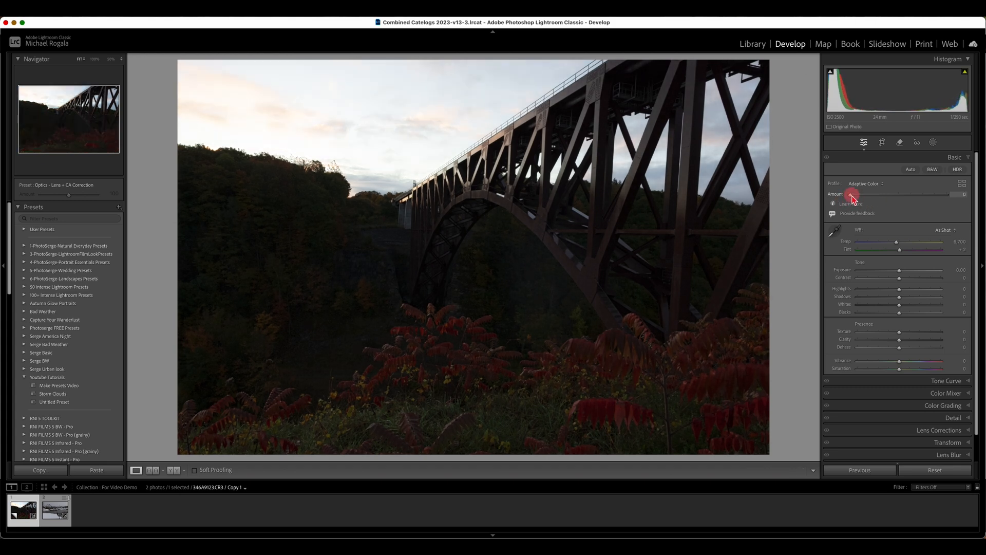
pyautogui.moveTo(853, 198); pyautogui.dragTo(899, 199)
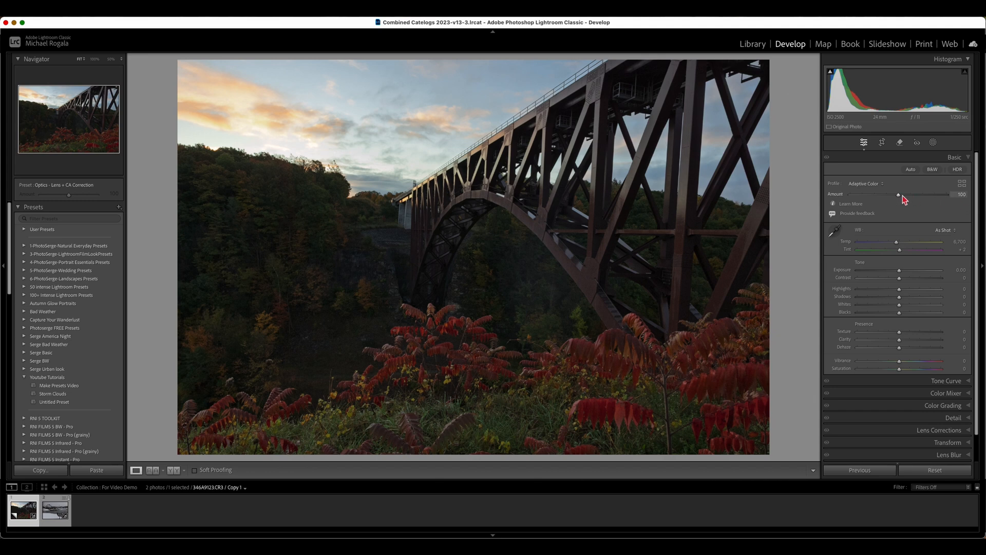
pyautogui.moveTo(898, 196); pyautogui.dragTo(836, 199)
pyautogui.doubleClick(836, 195)
# Step: Apply the Adaptive Color profile to the snowy bench photo and lower its amount to 84
pyautogui.click(56, 511)
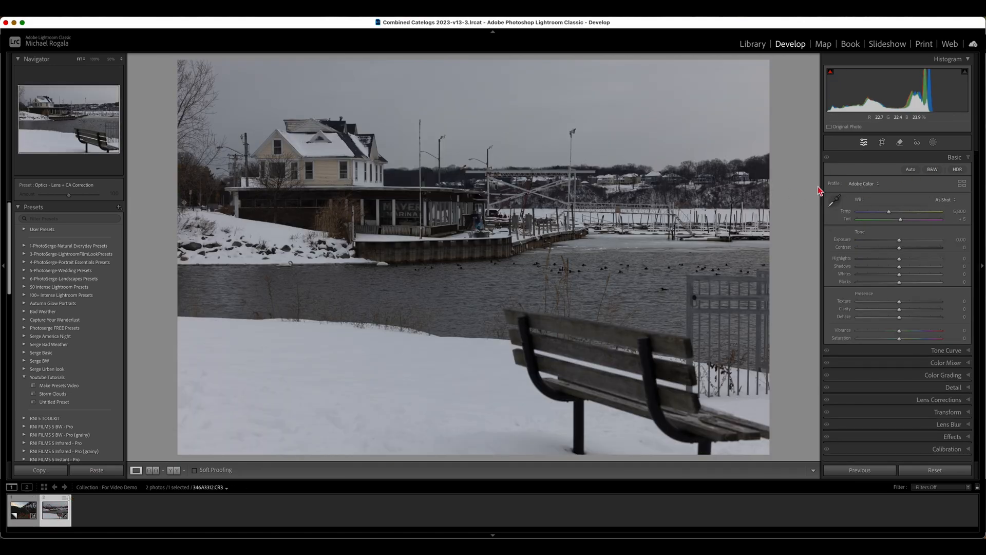
pyautogui.click(871, 185)
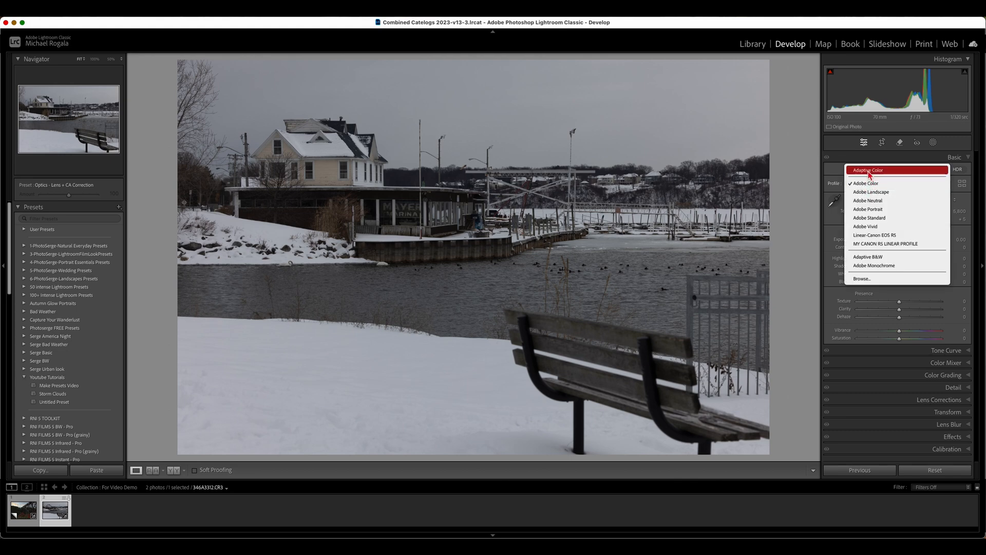
pyautogui.click(869, 171)
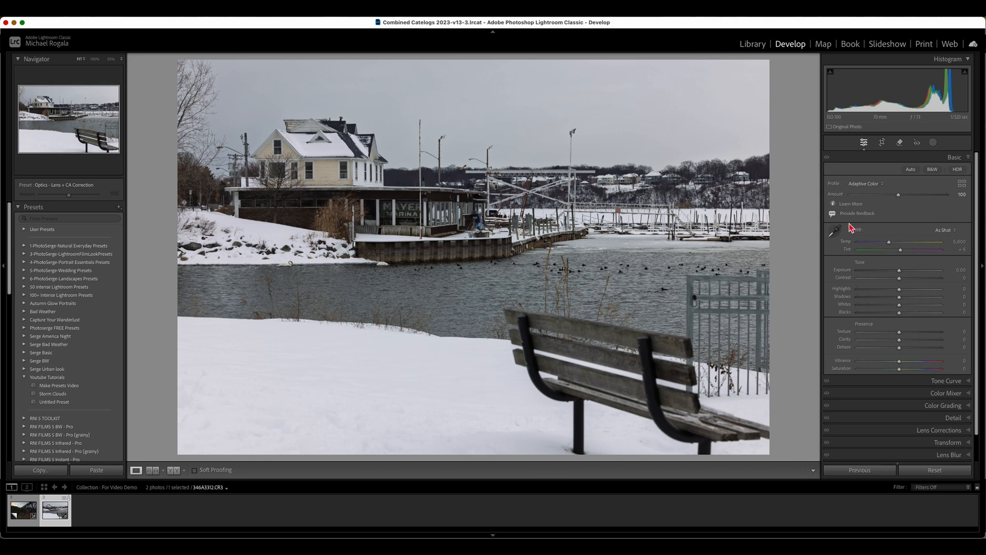
pyautogui.click(901, 195)
pyautogui.moveTo(900, 195)
pyautogui.mouseDown()
pyautogui.moveTo(929, 201)
pyautogui.moveTo(879, 202)
pyautogui.moveTo(898, 200)
pyautogui.mouseUp()
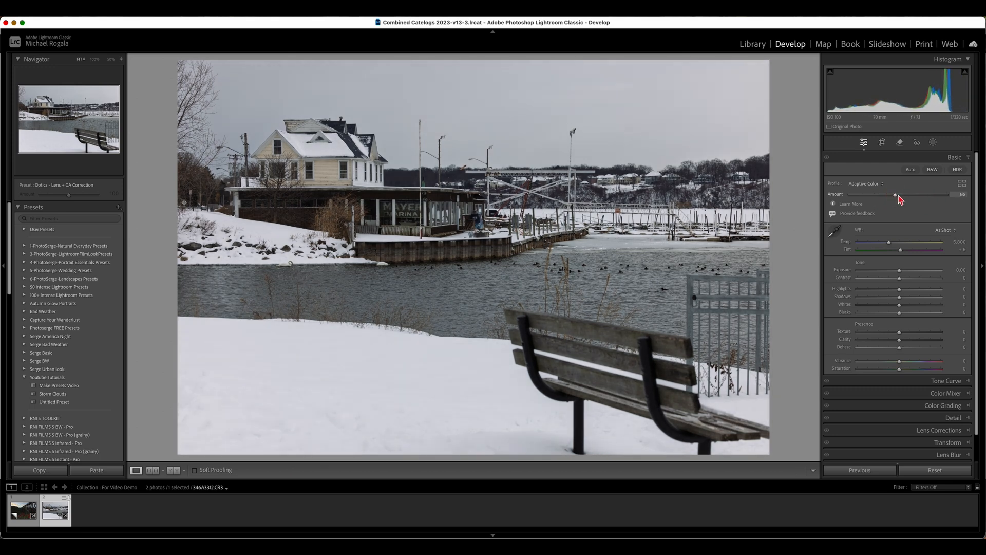
pyautogui.click(896, 195)
# Step: Switch the snowy bench photo to the Adaptive B&W profile and set its amount to 81
pyautogui.click(862, 184)
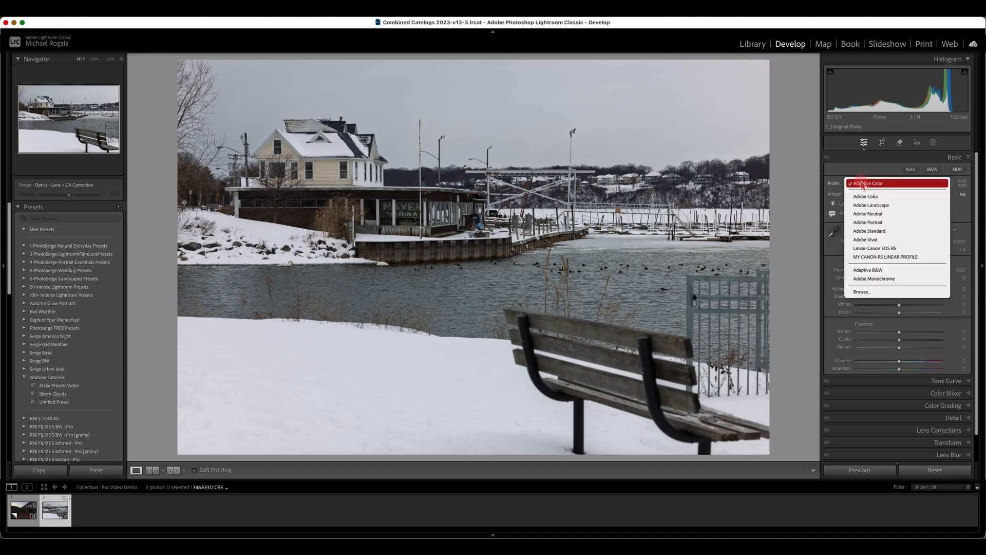
pyautogui.click(871, 270)
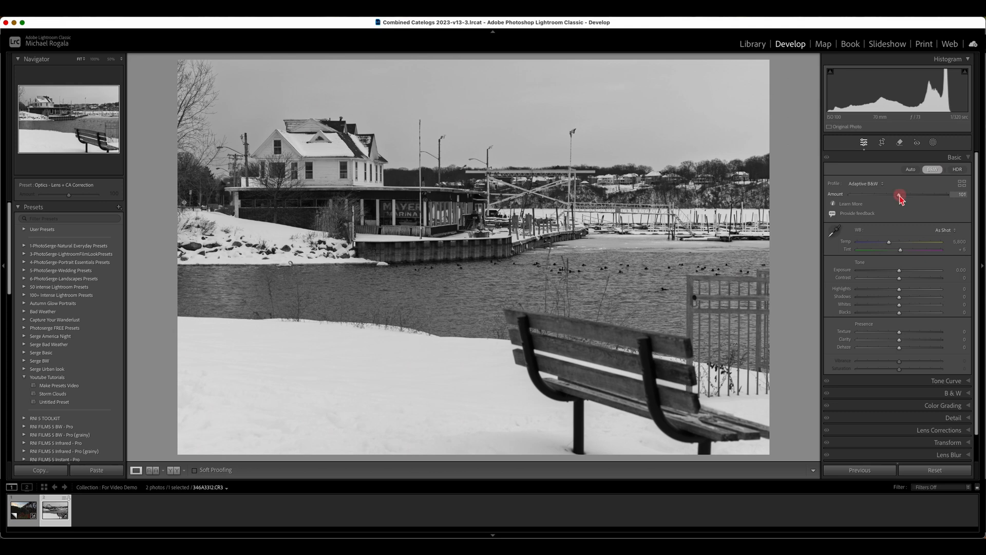
pyautogui.moveTo(901, 197); pyautogui.dragTo(881, 201)
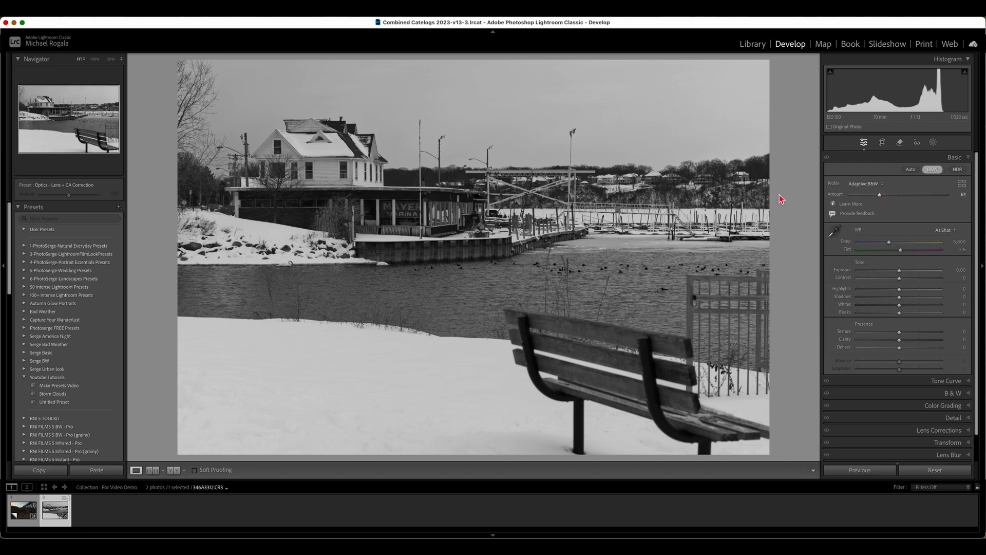
# Step: Try the Adaptive B&W profile and its amount on the bridge photo, and return it to Adaptive Color at 100
pyautogui.click(11, 511)
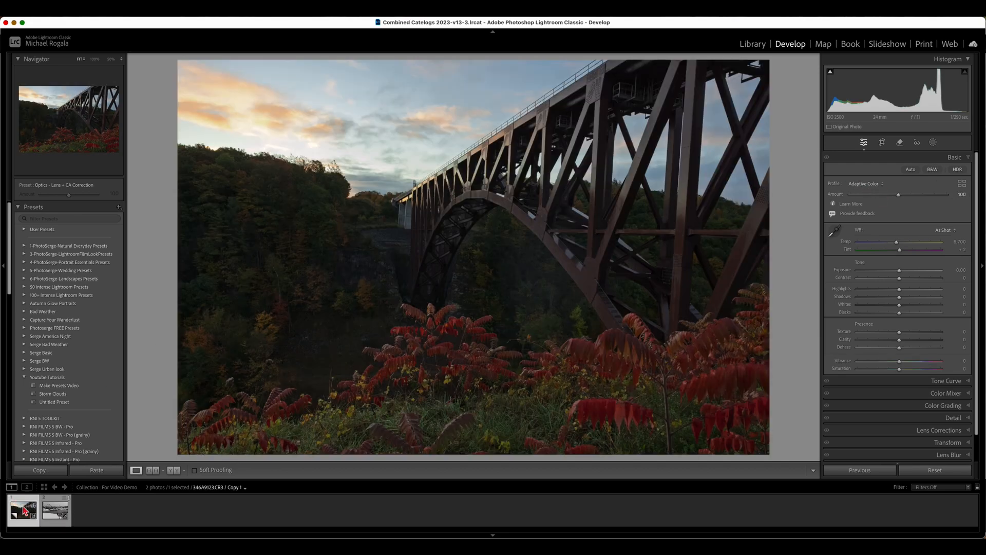
pyautogui.click(875, 185)
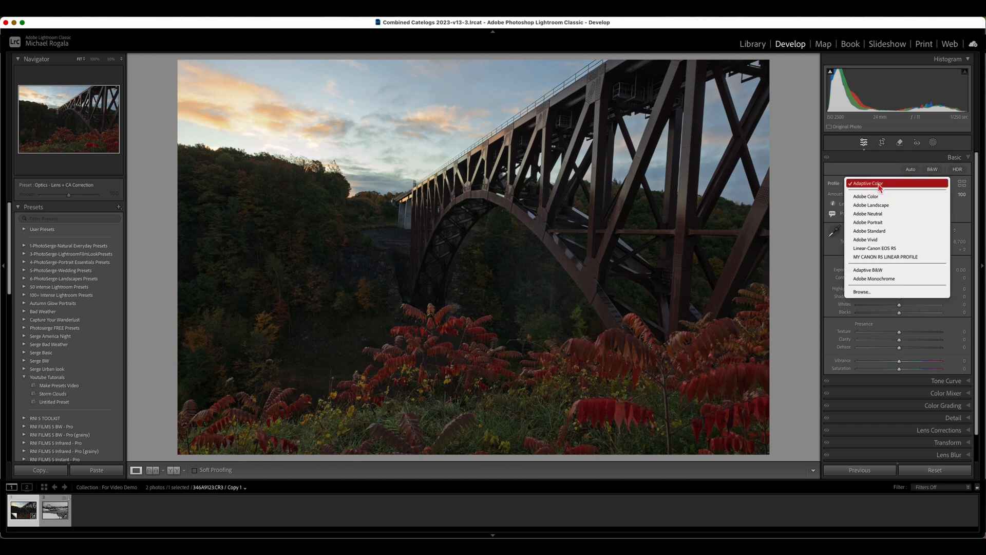
pyautogui.click(876, 272)
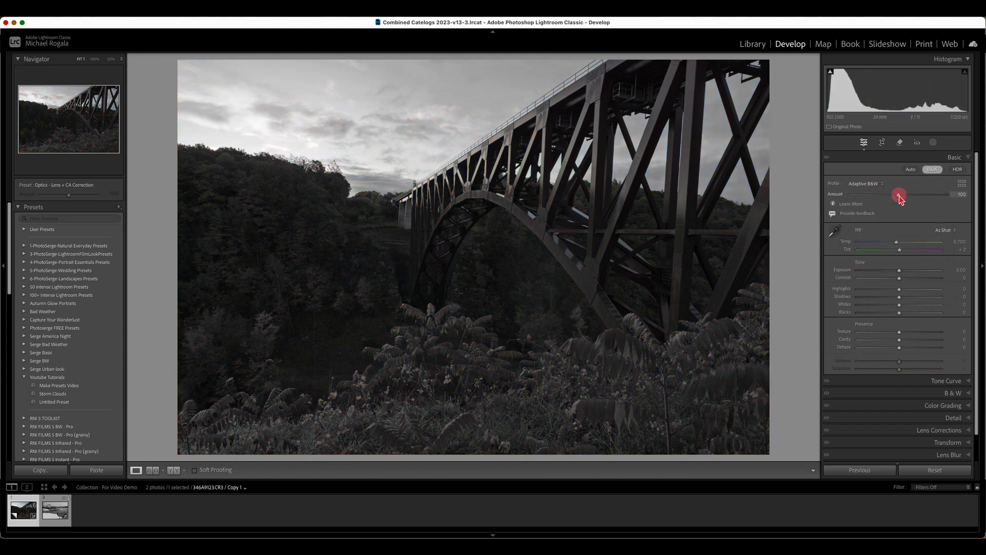
pyautogui.moveTo(898, 195)
pyautogui.mouseDown()
pyautogui.moveTo(930, 196)
pyautogui.moveTo(888, 198)
pyautogui.moveTo(929, 198)
pyautogui.moveTo(897, 199)
pyautogui.mouseUp()
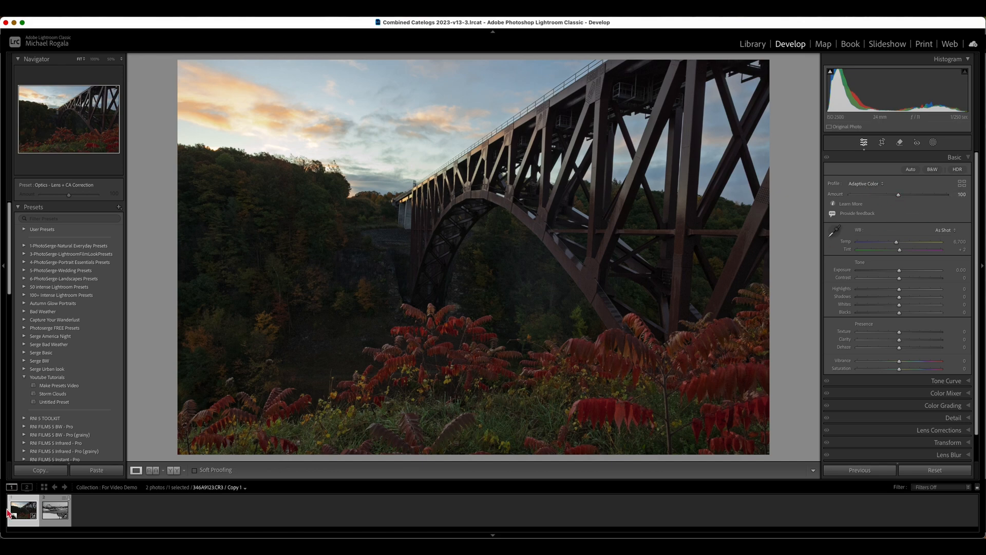
# Step: Switch the snowy bench photo from Adaptive B&W to the Adaptive Color profile
pyautogui.click(58, 514)
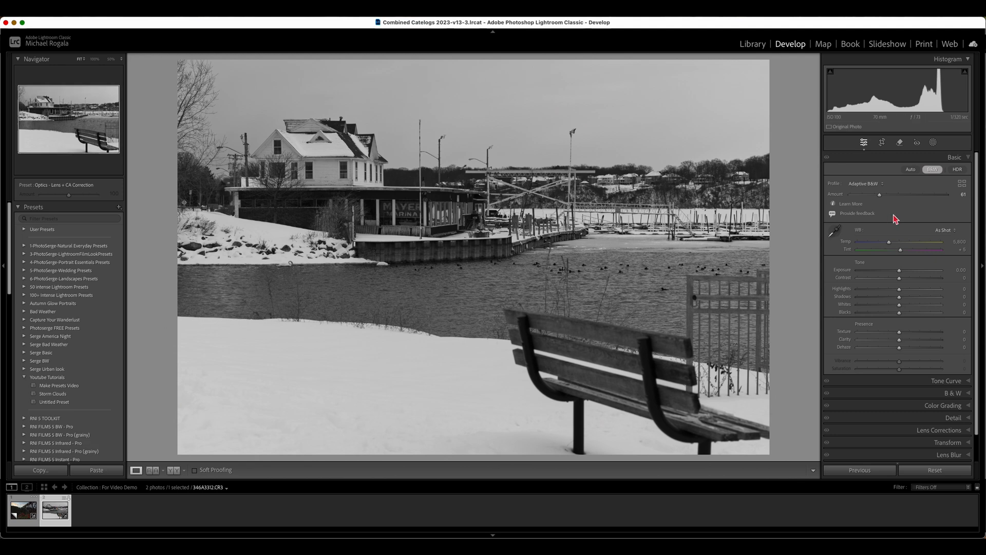
pyautogui.click(866, 183)
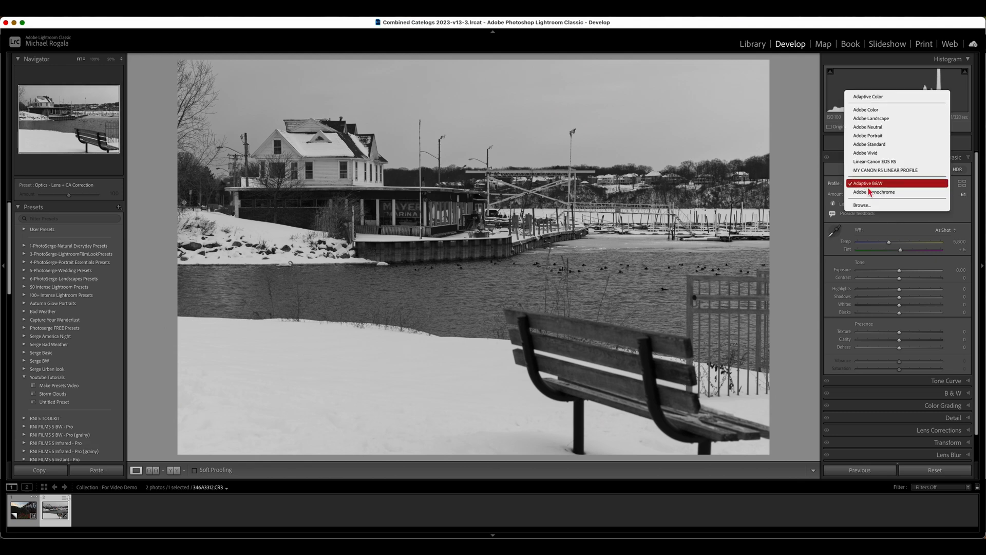
pyautogui.click(876, 98)
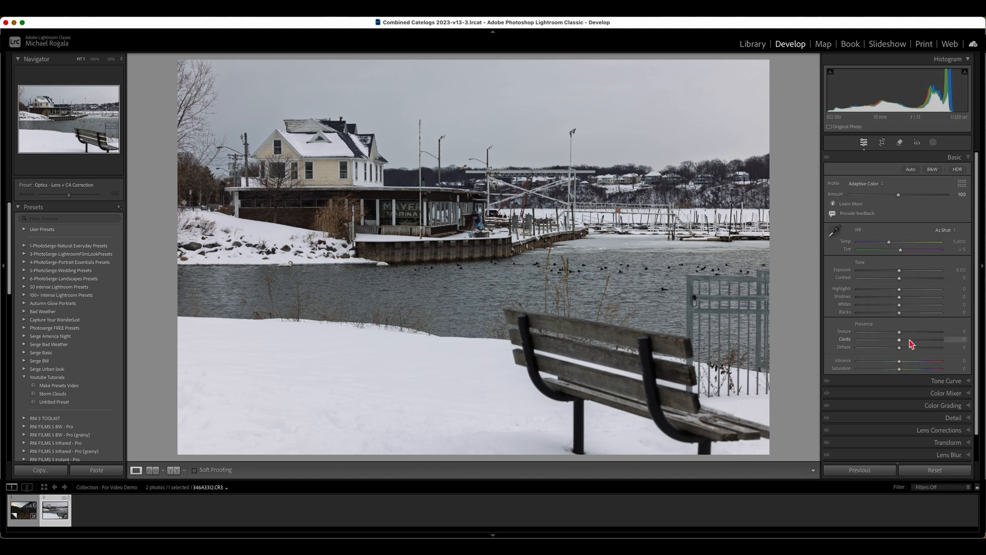
# Step: Set the snowy bench photo's Vibrance to +23, Saturation to +6 and white balance Temp to 5,737
pyautogui.click(899, 361)
pyautogui.moveTo(900, 362)
pyautogui.mouseDown()
pyautogui.moveTo(921, 362)
pyautogui.moveTo(909, 362)
pyautogui.mouseUp()
pyautogui.click(900, 369)
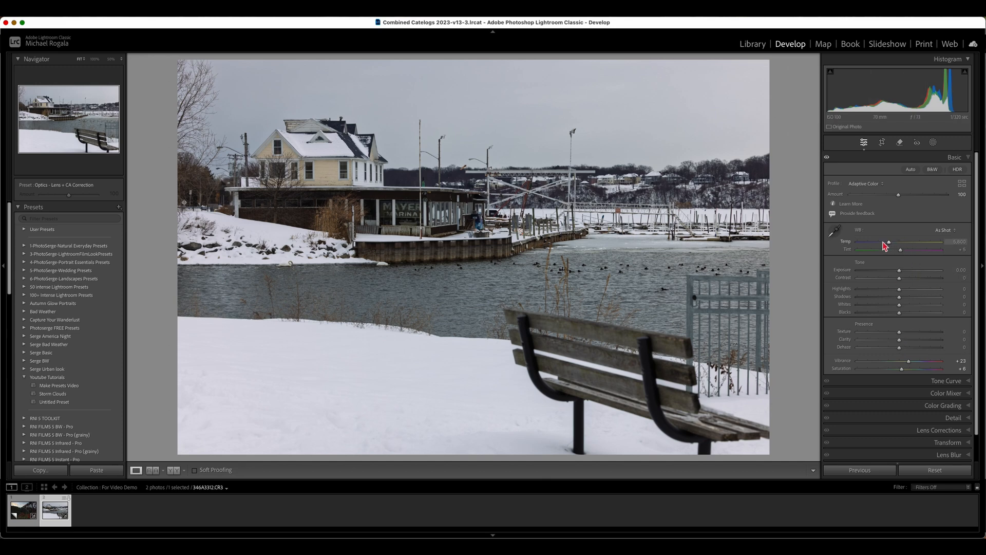
pyautogui.moveTo(890, 246); pyautogui.dragTo(889, 242)
pyautogui.click(892, 243)
# Step: Apply Adaptive B&W to the bench photo at amount 89, with Highlights -32, Shadows +6, Whites +30 and Blacks -26
pyautogui.click(869, 183)
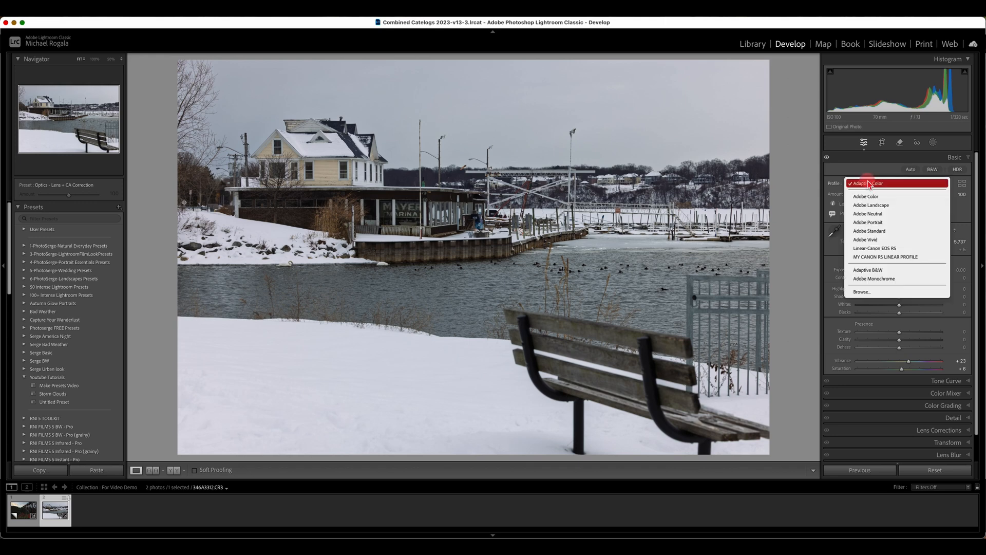
pyautogui.click(875, 270)
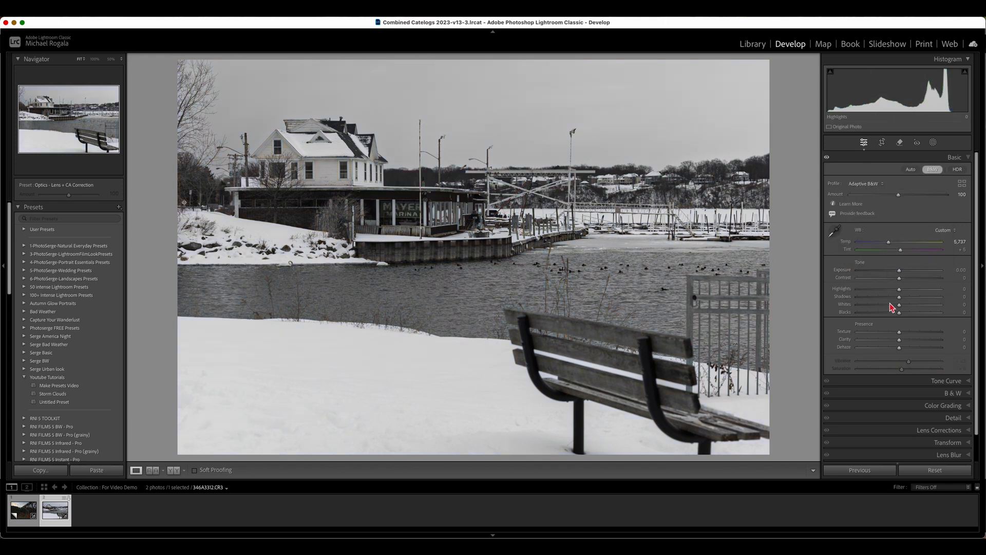
pyautogui.moveTo(900, 313)
pyautogui.mouseDown()
pyautogui.moveTo(889, 315)
pyautogui.moveTo(916, 306)
pyautogui.moveTo(888, 291)
pyautogui.moveTo(903, 296)
pyautogui.mouseUp()
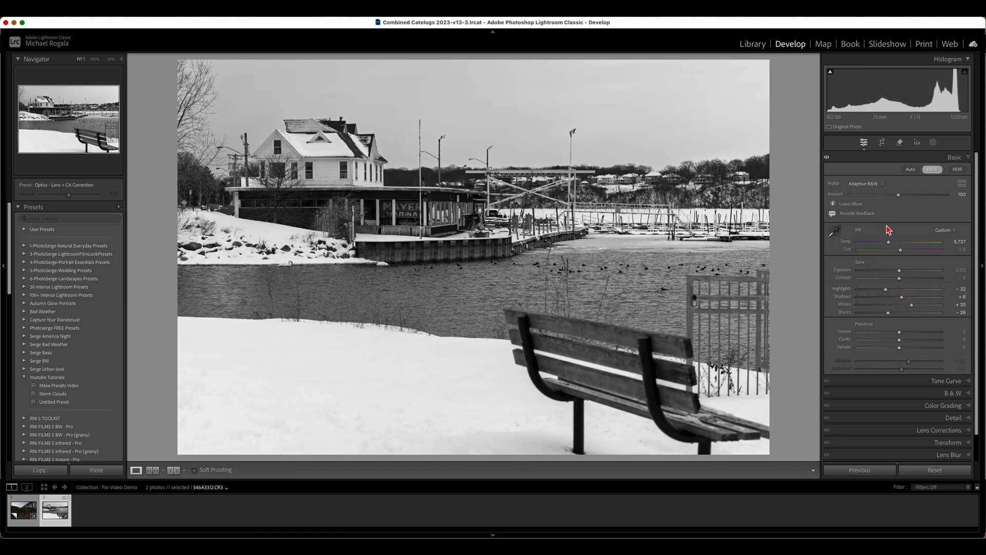
pyautogui.moveTo(899, 199)
pyautogui.mouseDown()
pyautogui.moveTo(925, 198)
pyautogui.moveTo(861, 198)
pyautogui.moveTo(898, 197)
pyautogui.mouseUp()
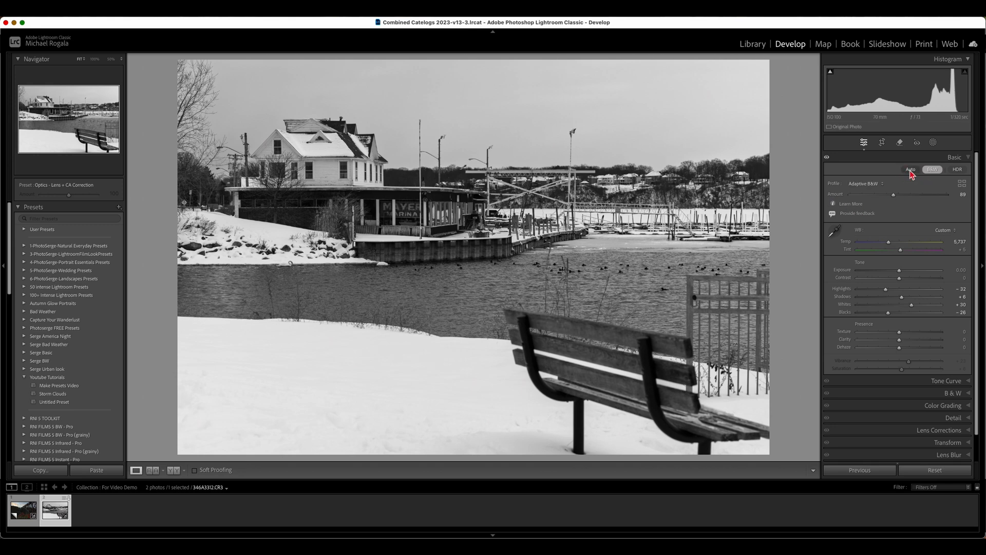
# Step: Return the bench photo to the Adaptive Color profile, try Auto adjustments on top of it and undo them
pyautogui.click(871, 186)
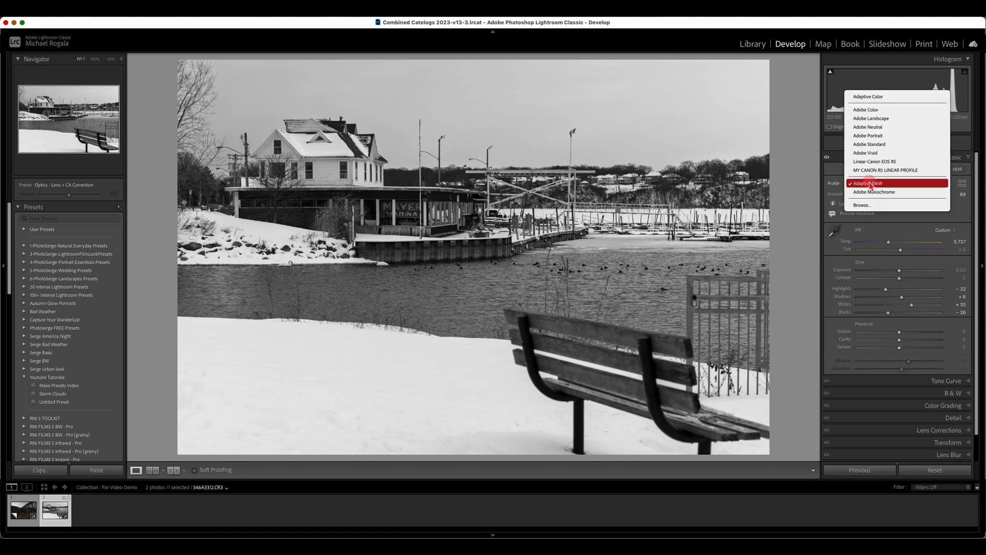
pyautogui.click(868, 96)
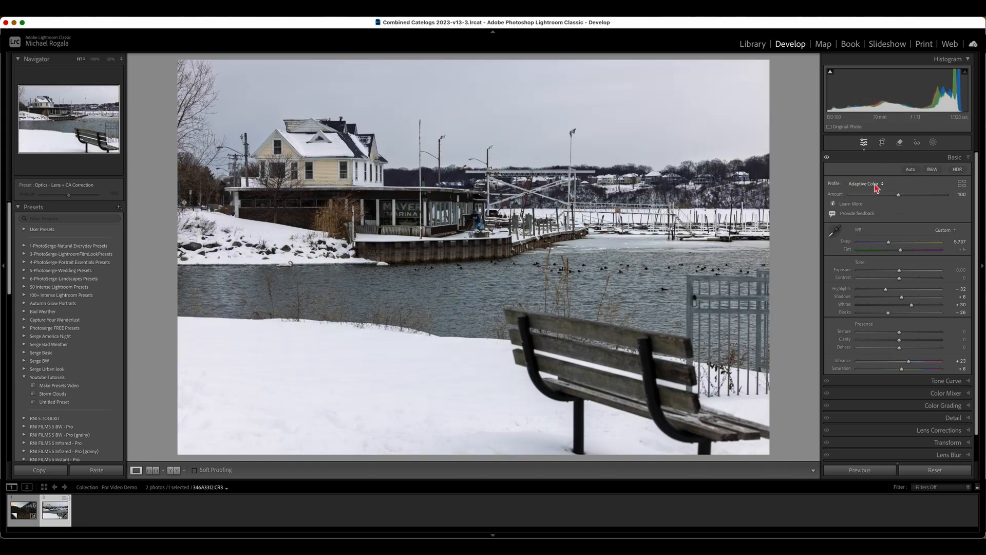
pyautogui.click(911, 168)
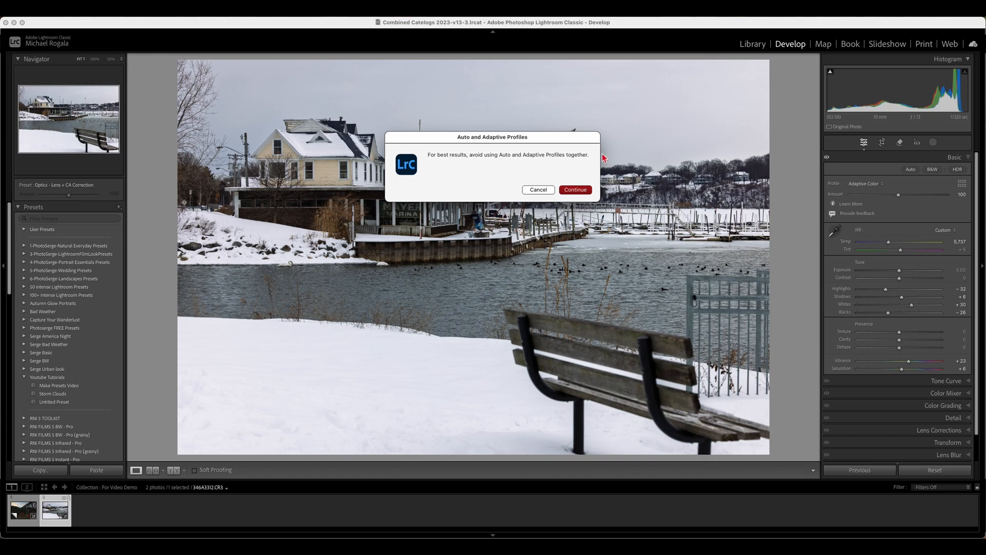
pyautogui.click(576, 191)
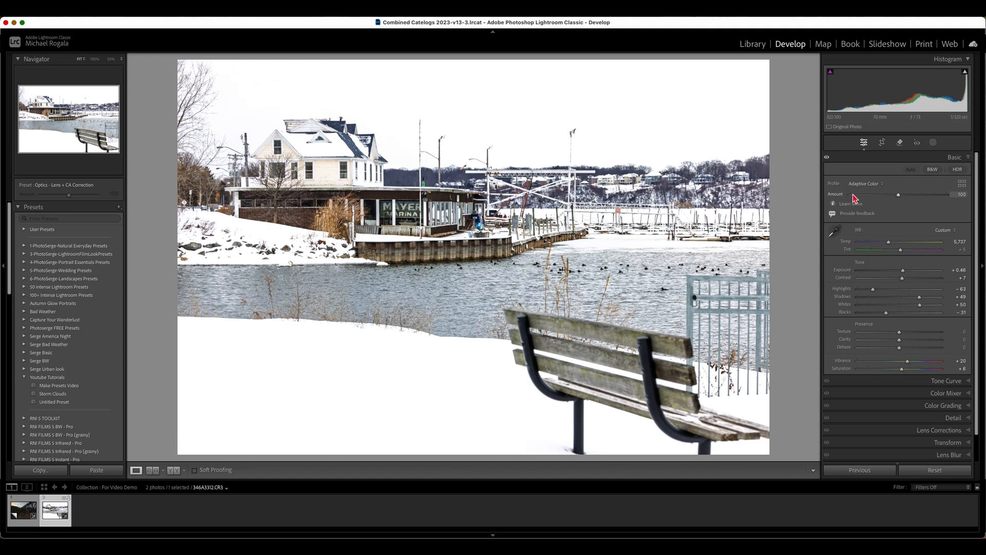
pyautogui.press('super+z')
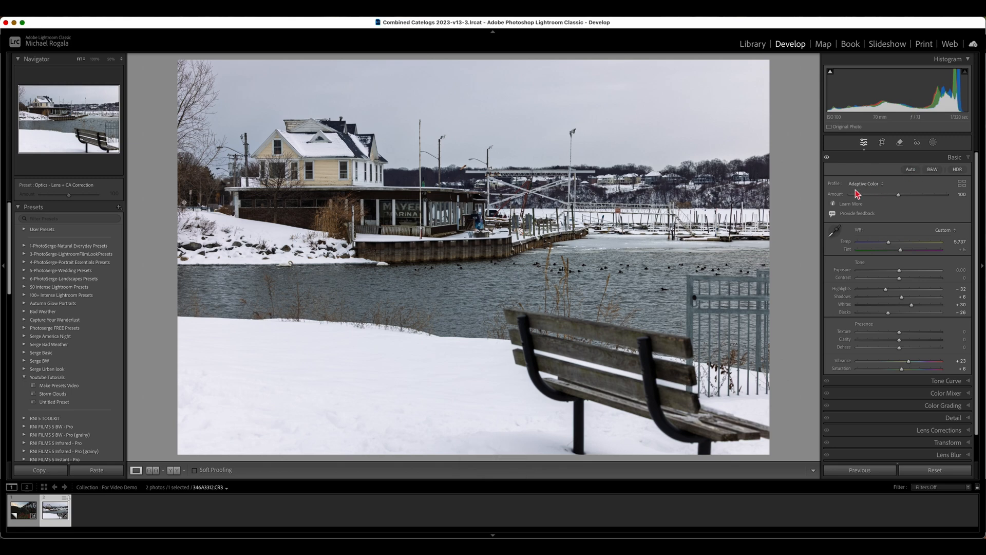
# Step: Try Auto adjustments with the Adaptive B&W profile at amount 99, and undo everything back to Adaptive Color
pyautogui.click(874, 185)
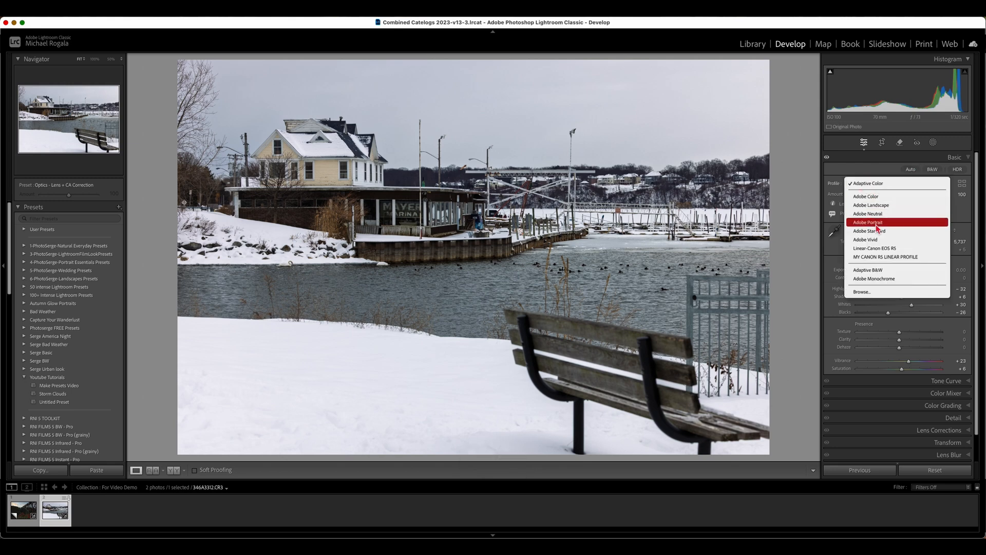
pyautogui.click(873, 270)
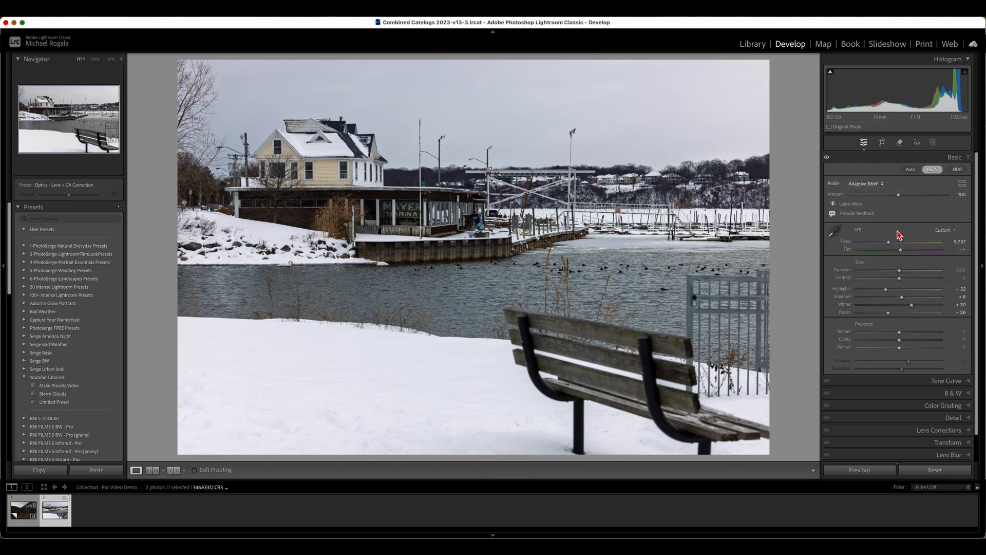
pyautogui.click(911, 170)
pyautogui.click(575, 191)
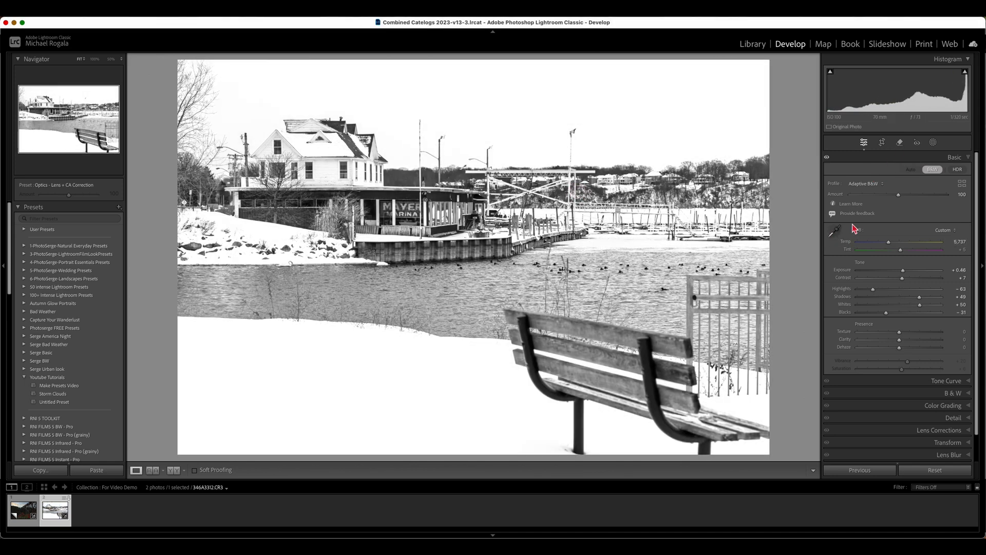
pyautogui.moveTo(899, 195)
pyautogui.mouseDown()
pyautogui.moveTo(876, 194)
pyautogui.moveTo(898, 194)
pyautogui.mouseUp()
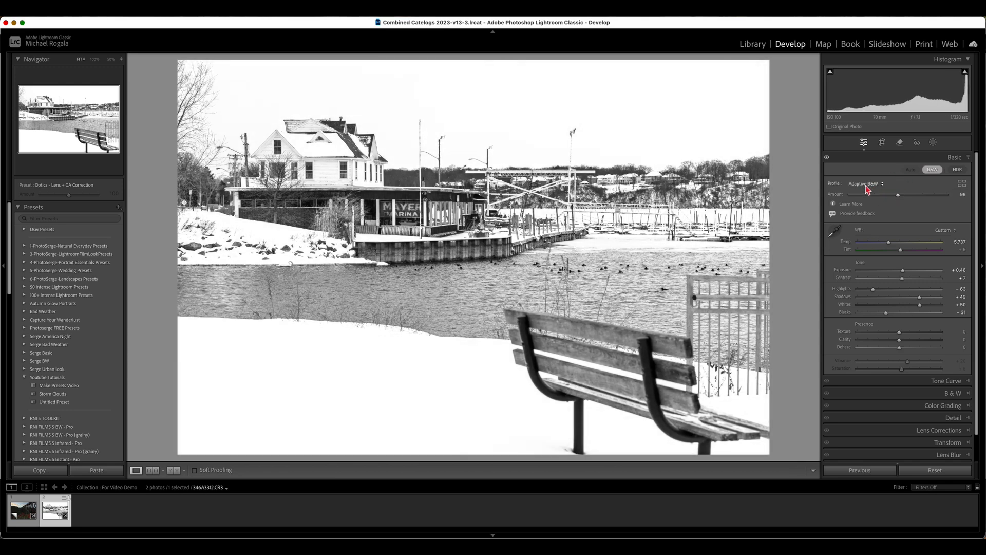
pyautogui.press('super+z')
pyautogui.press('super+z')
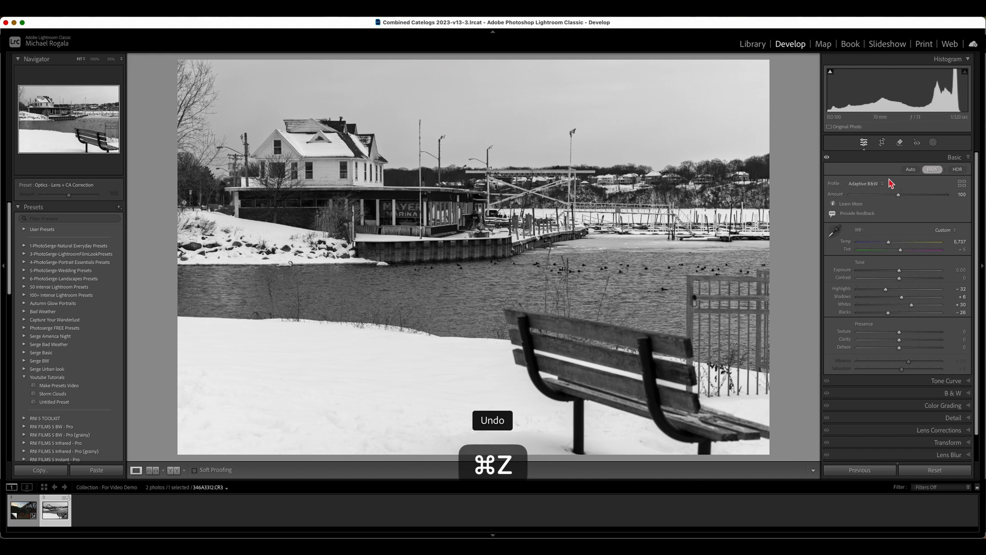
pyautogui.press('super+z')
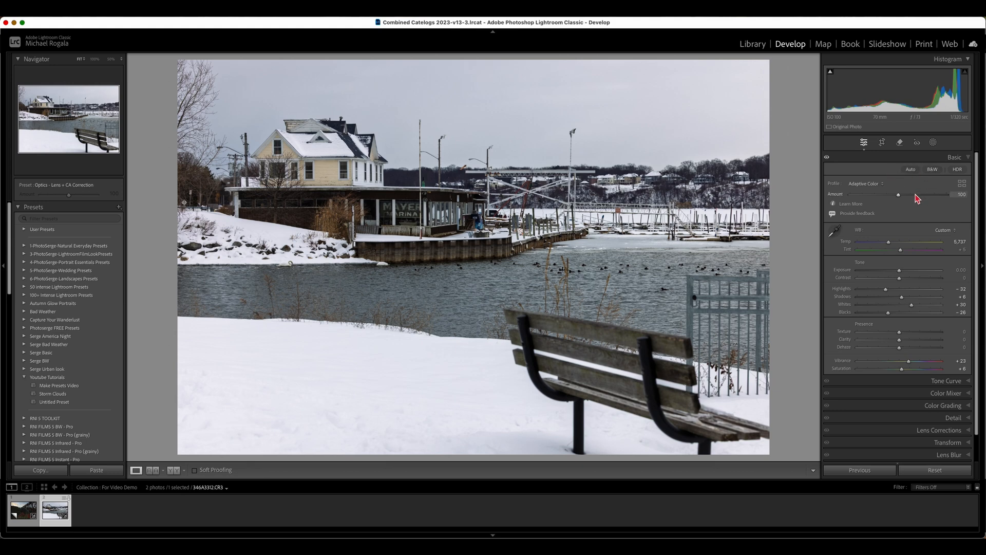
# Step: Switch the bench photo to the Adobe Color profile and apply Auto adjustments
pyautogui.click(868, 184)
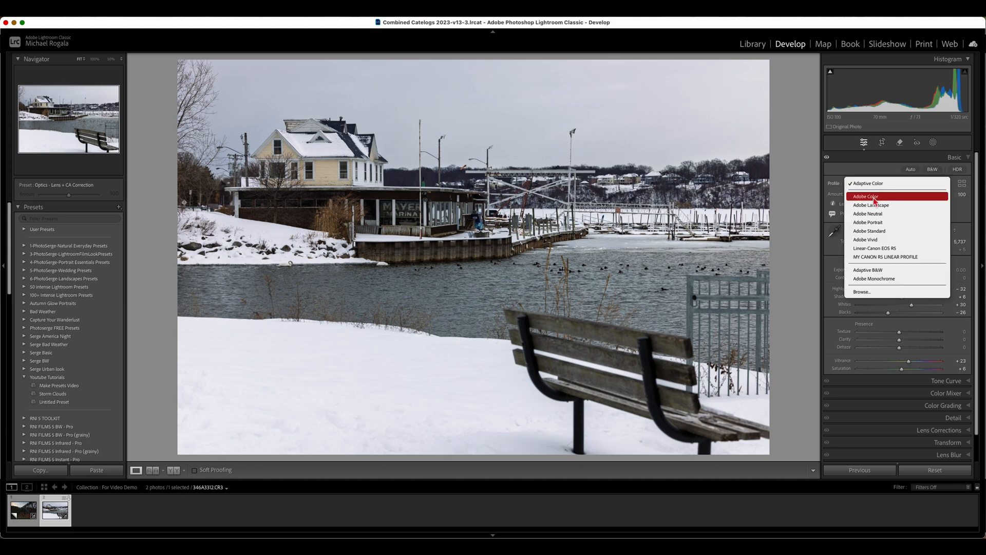
pyautogui.click(875, 201)
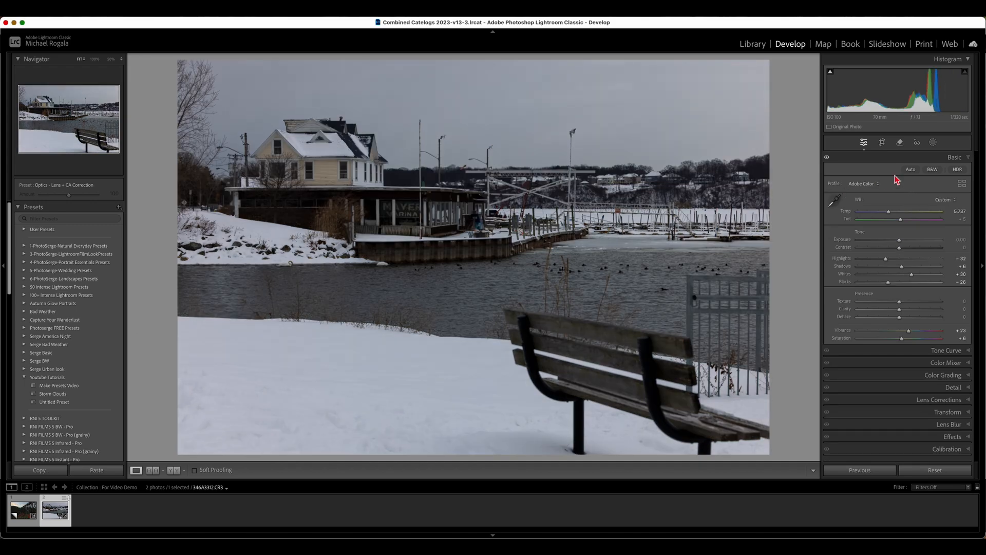
pyautogui.click(910, 170)
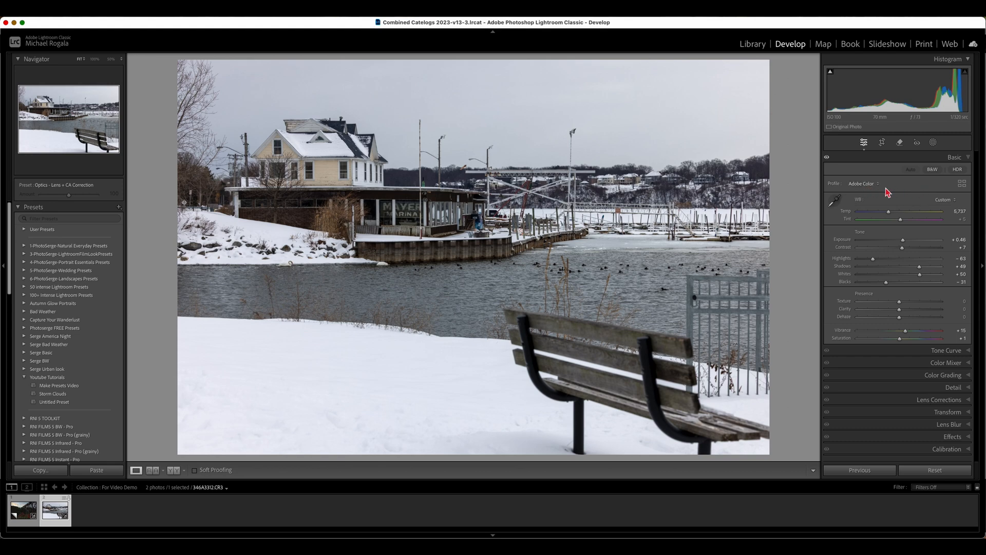
# Step: Try changing the Auto-adjusted bench photo to the Adaptive Color profile and cancel at the warning
pyautogui.click(867, 186)
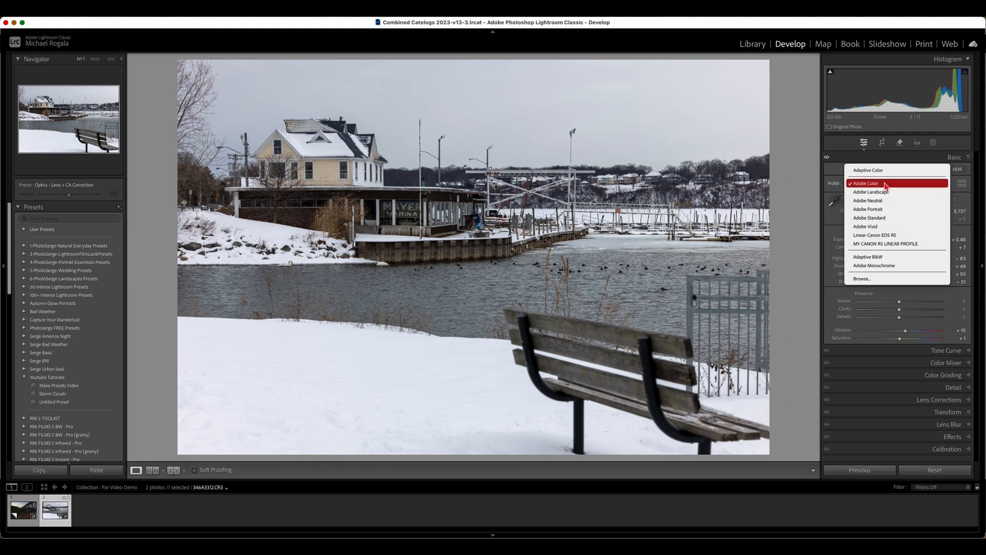
pyautogui.click(879, 172)
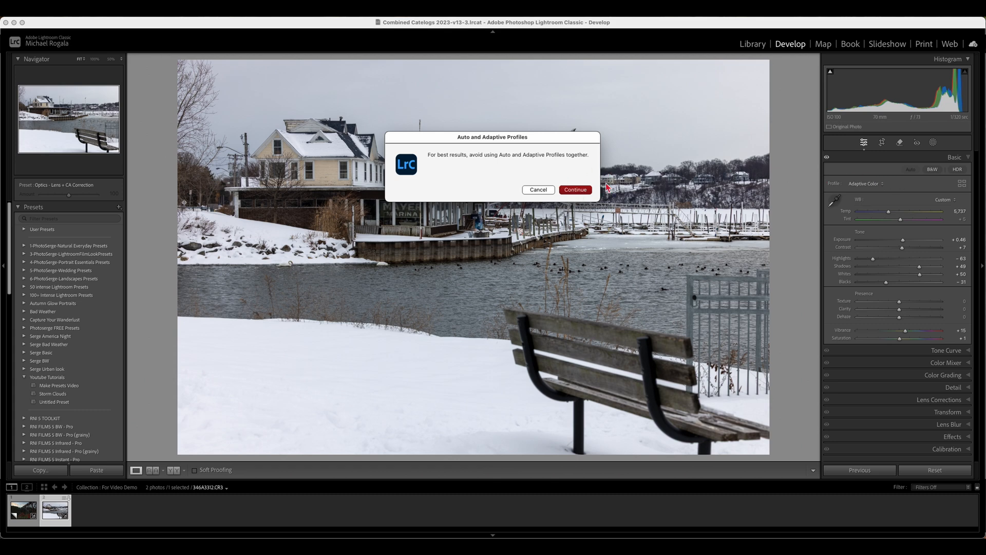
pyautogui.click(539, 190)
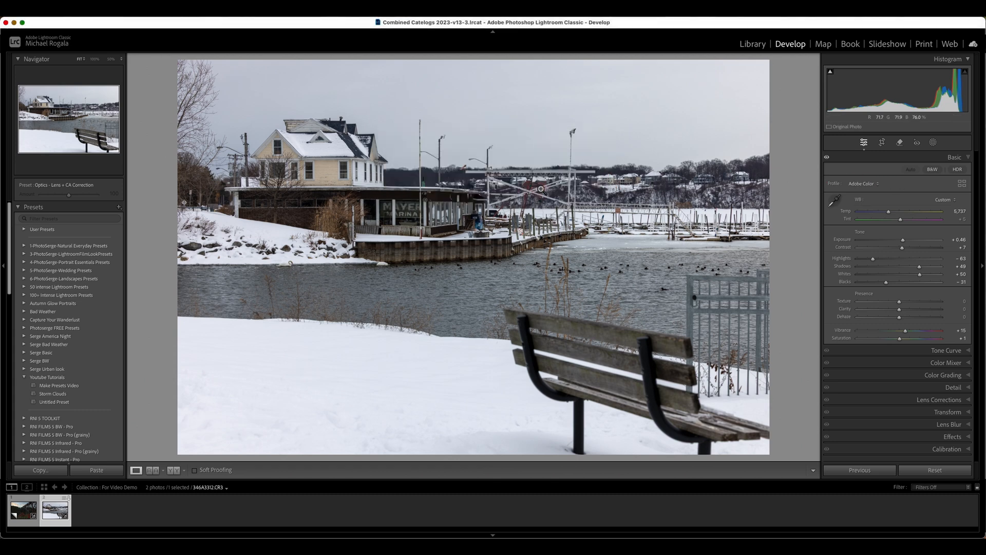
# Step: Undo the Auto adjustments on the bench photo and reapply the Adaptive Color profile
pyautogui.click(907, 171)
pyautogui.press('super+z')
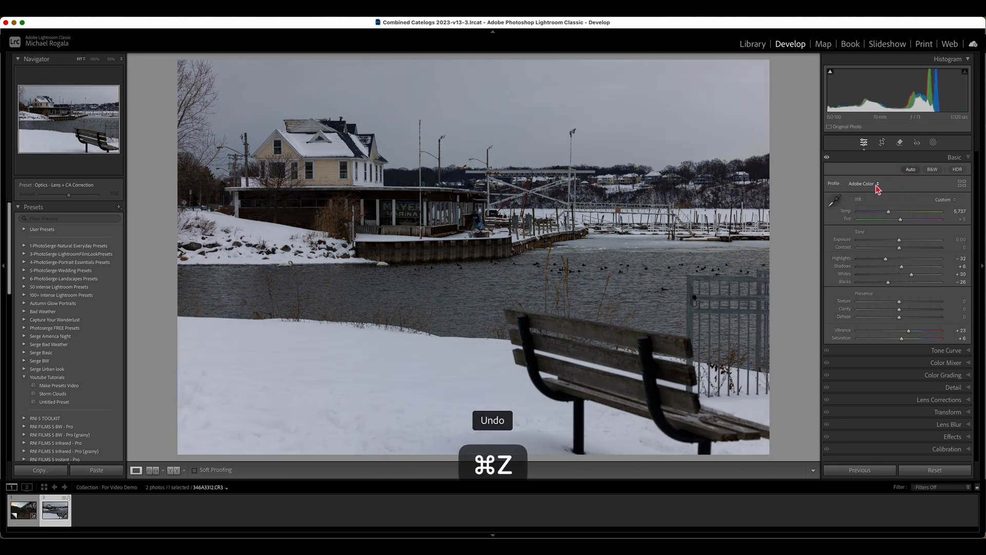
pyautogui.click(867, 184)
pyautogui.click(871, 172)
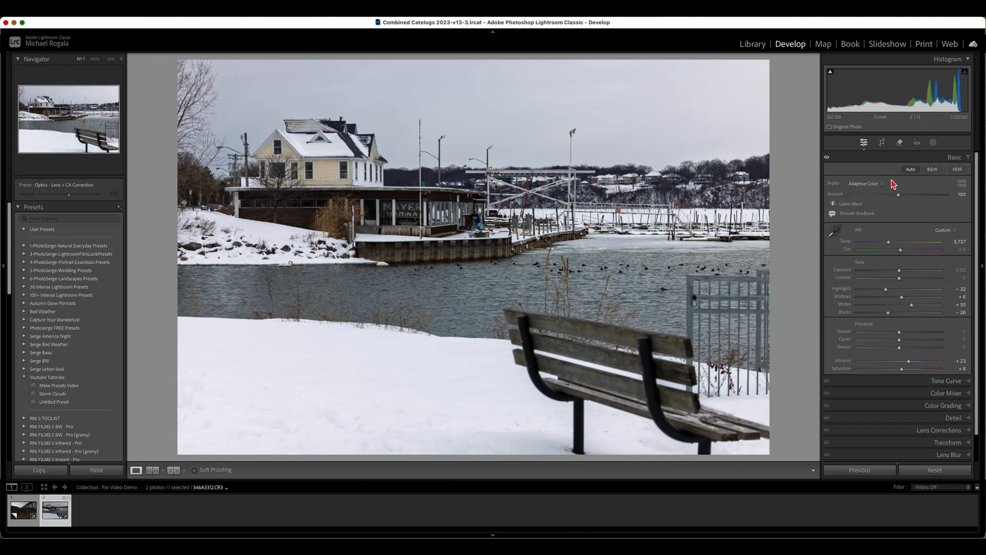